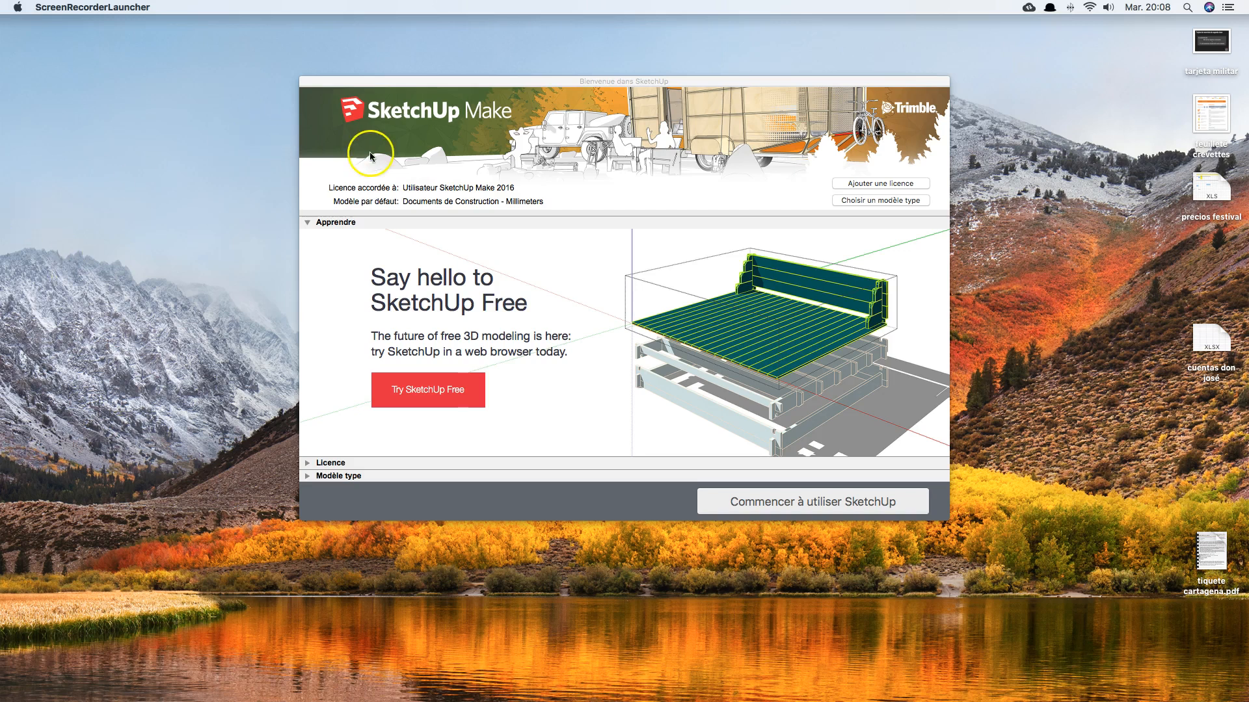
# Start a new model with the "Documents de Construction - Millimeters" template
pyautogui.click(819, 499)
pyautogui.click(883, 201)
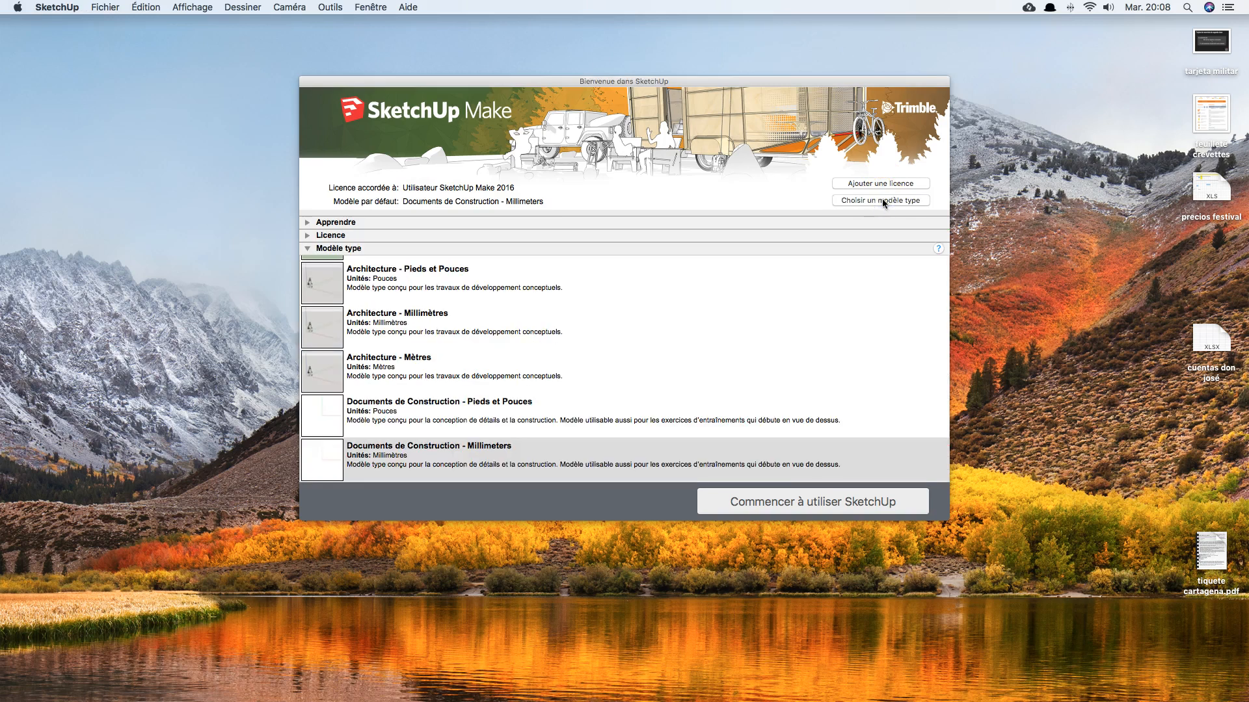
pyautogui.scroll(-10, 697, 400)
pyautogui.scroll(-3, 696, 402)
pyautogui.scroll(5, 695, 402)
pyautogui.scroll(4, 695, 401)
pyautogui.click(432, 369)
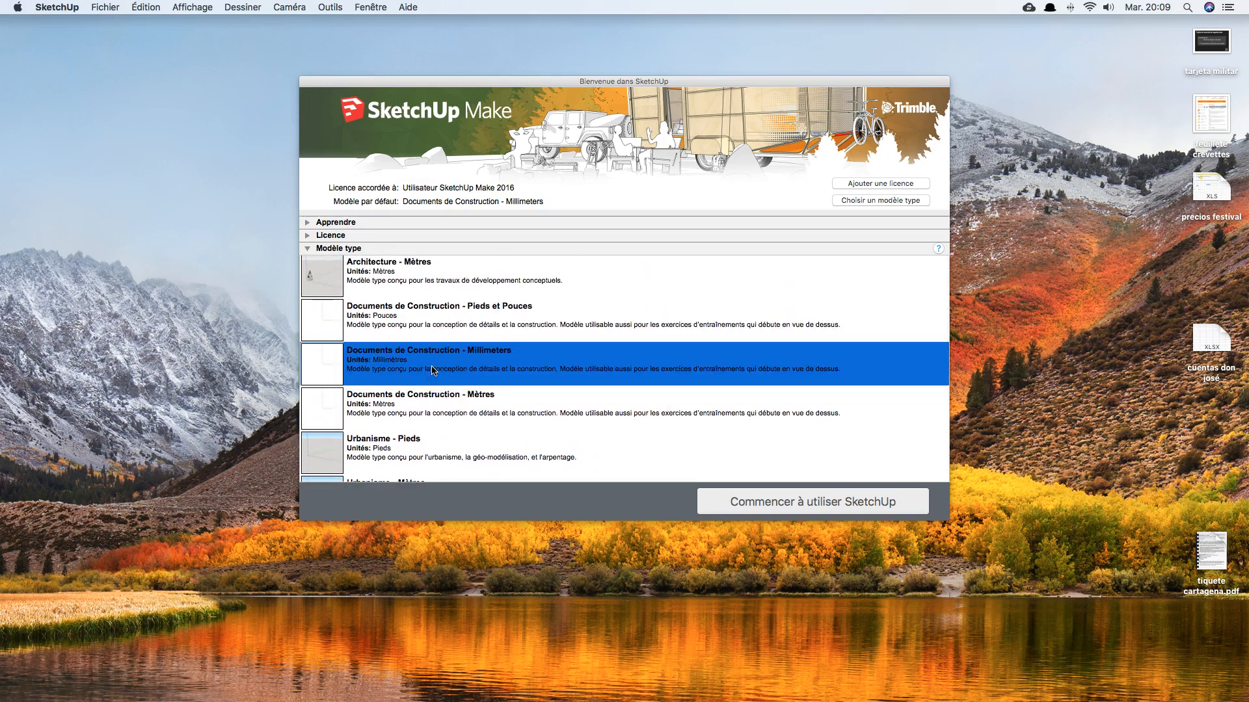
pyautogui.click(813, 504)
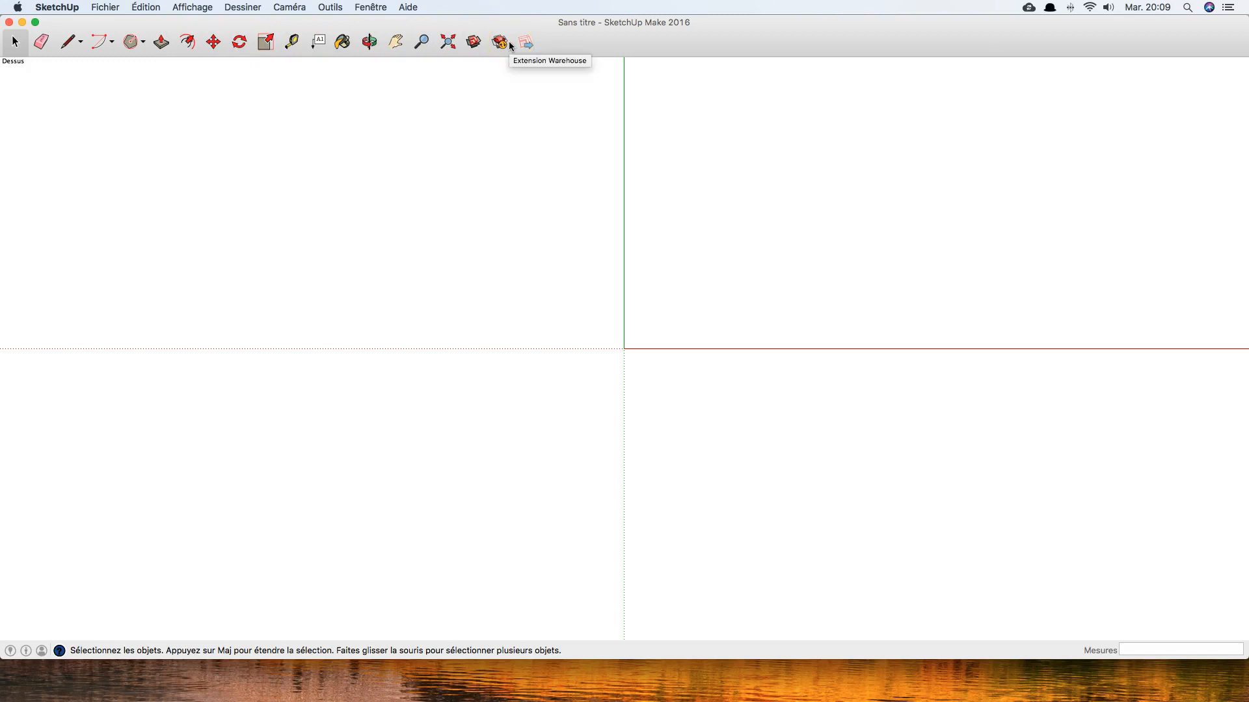
pyautogui.click(76, 43)
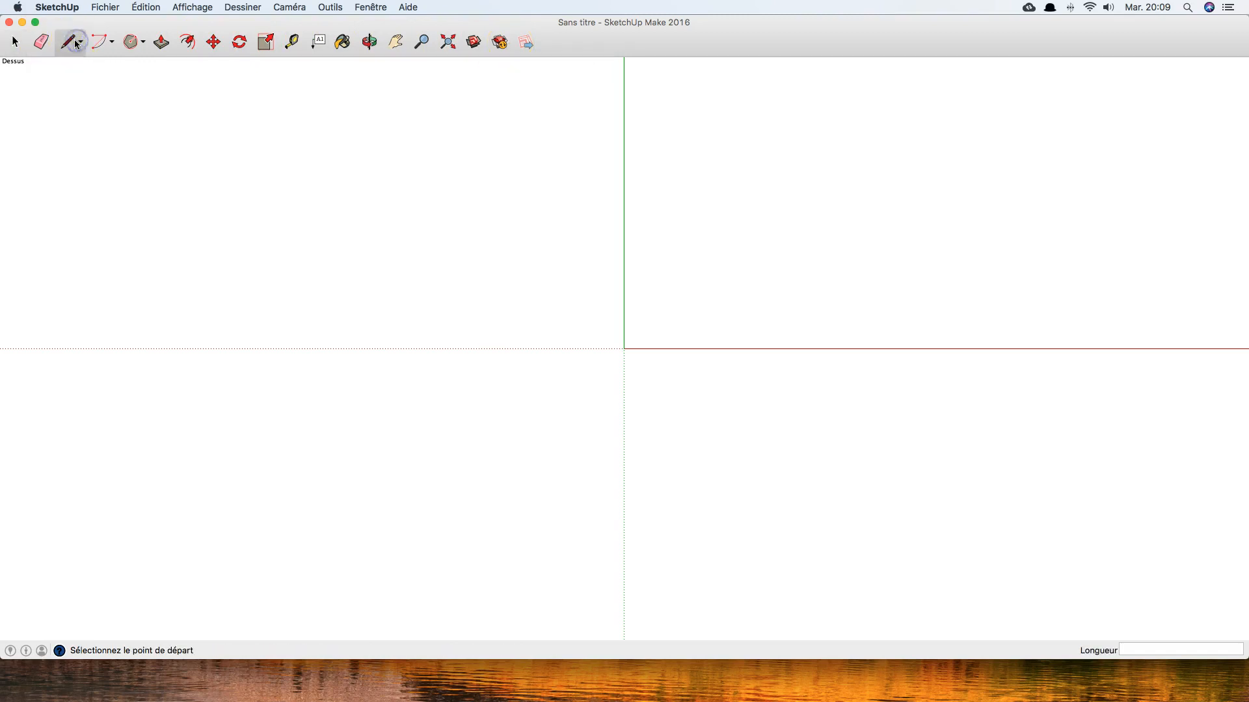
pyautogui.moveTo(246, 176); pyautogui.dragTo(408, 245)
pyautogui.moveTo(410, 458)
pyautogui.mouseDown()
pyautogui.moveTo(572, 403)
pyautogui.moveTo(783, 290)
pyautogui.moveTo(787, 265)
pyautogui.mouseUp()
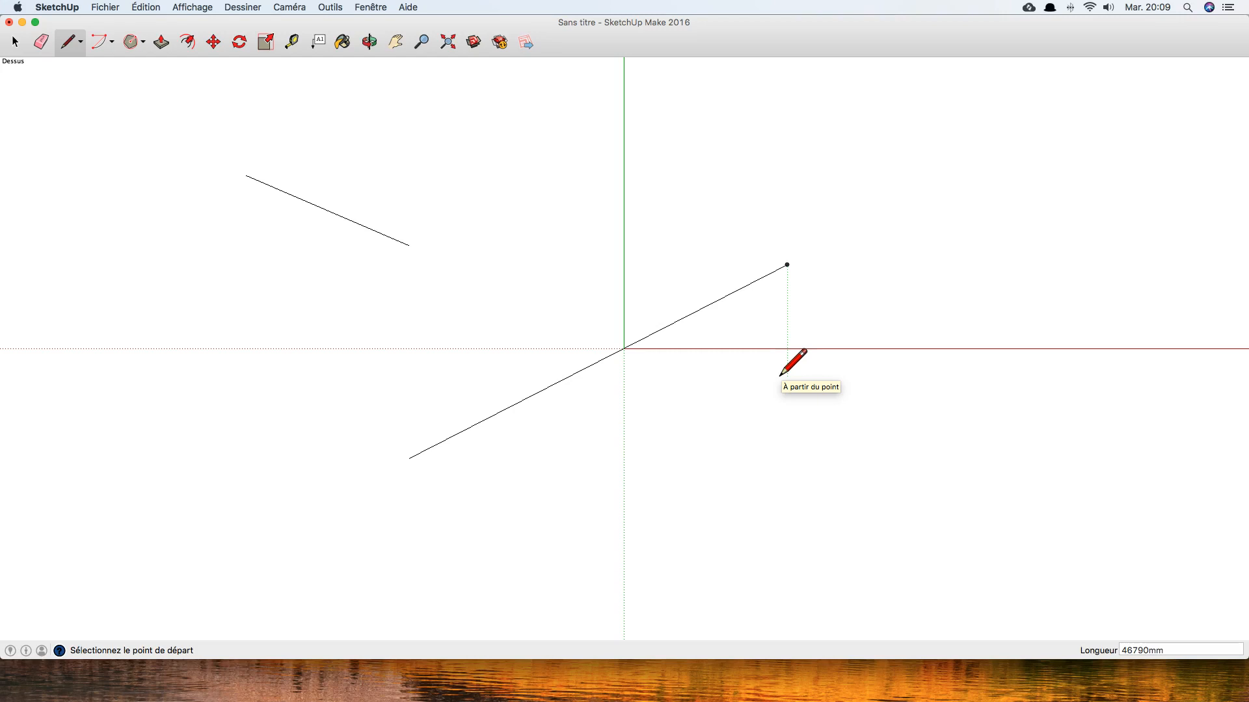
pyautogui.press('super+z')
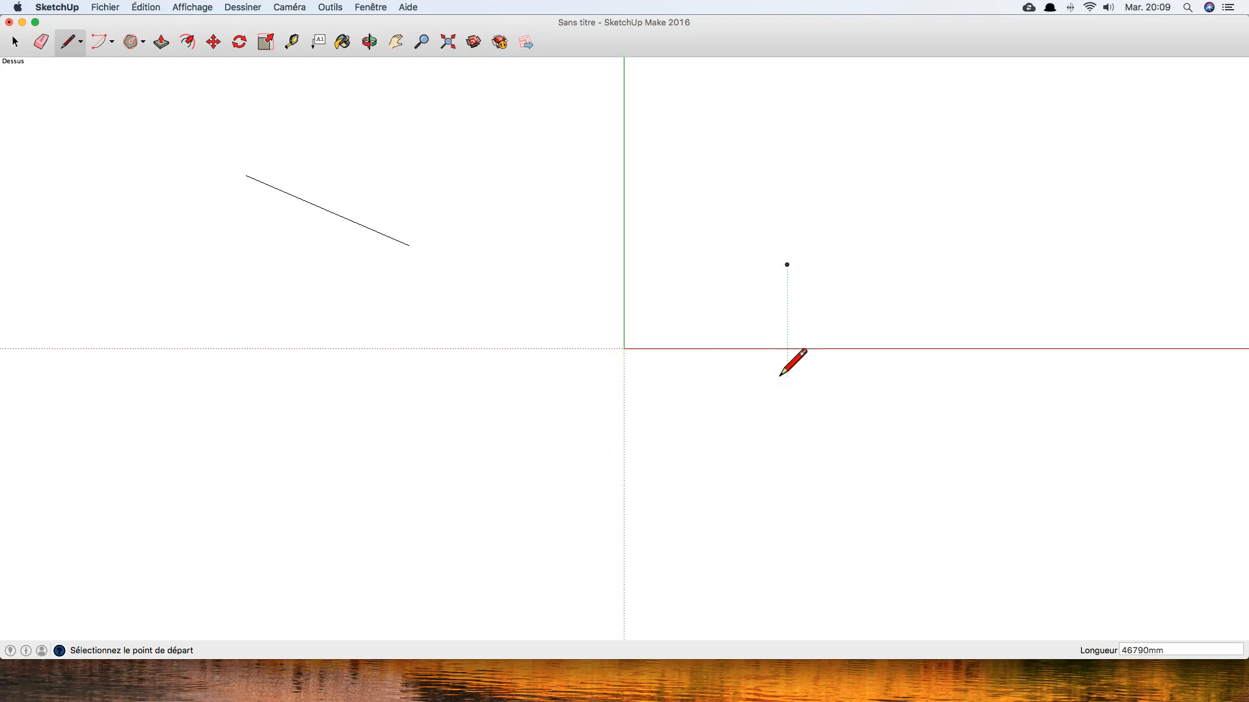
pyautogui.press('super+z')
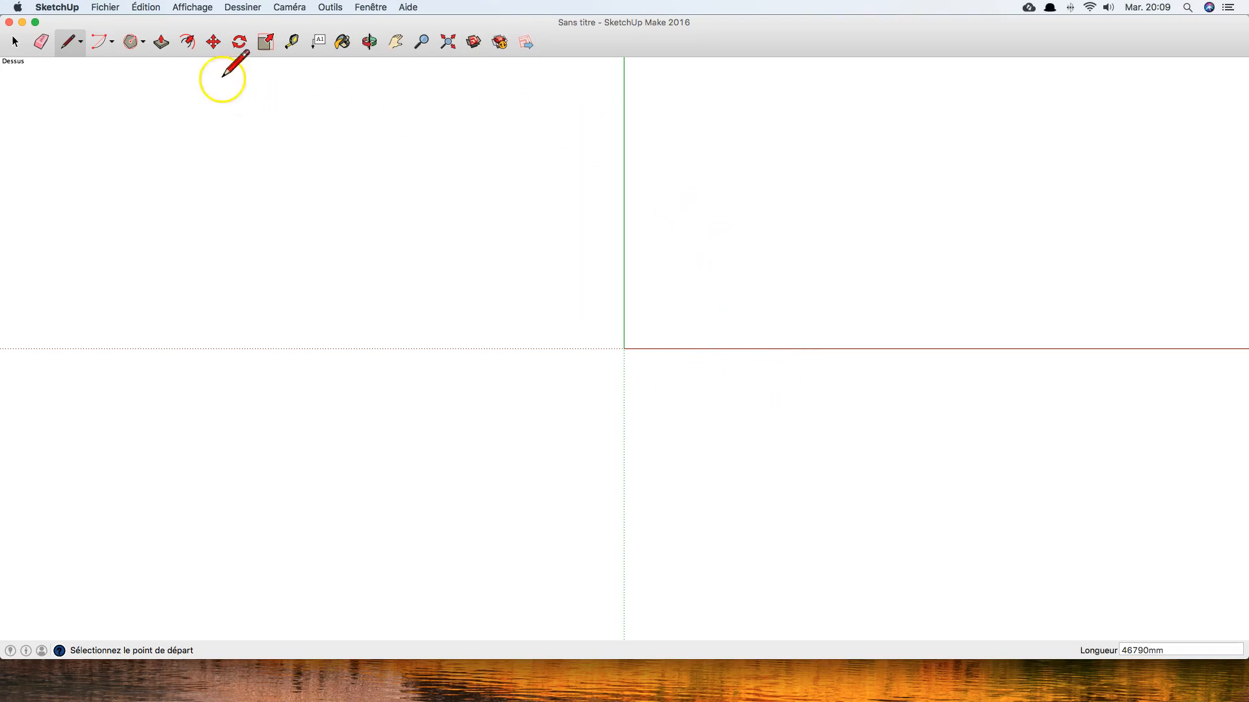
# Draw a six-sided polygon centred on the origin with an inscribed radius of about 10014 mm
pyautogui.click(142, 43)
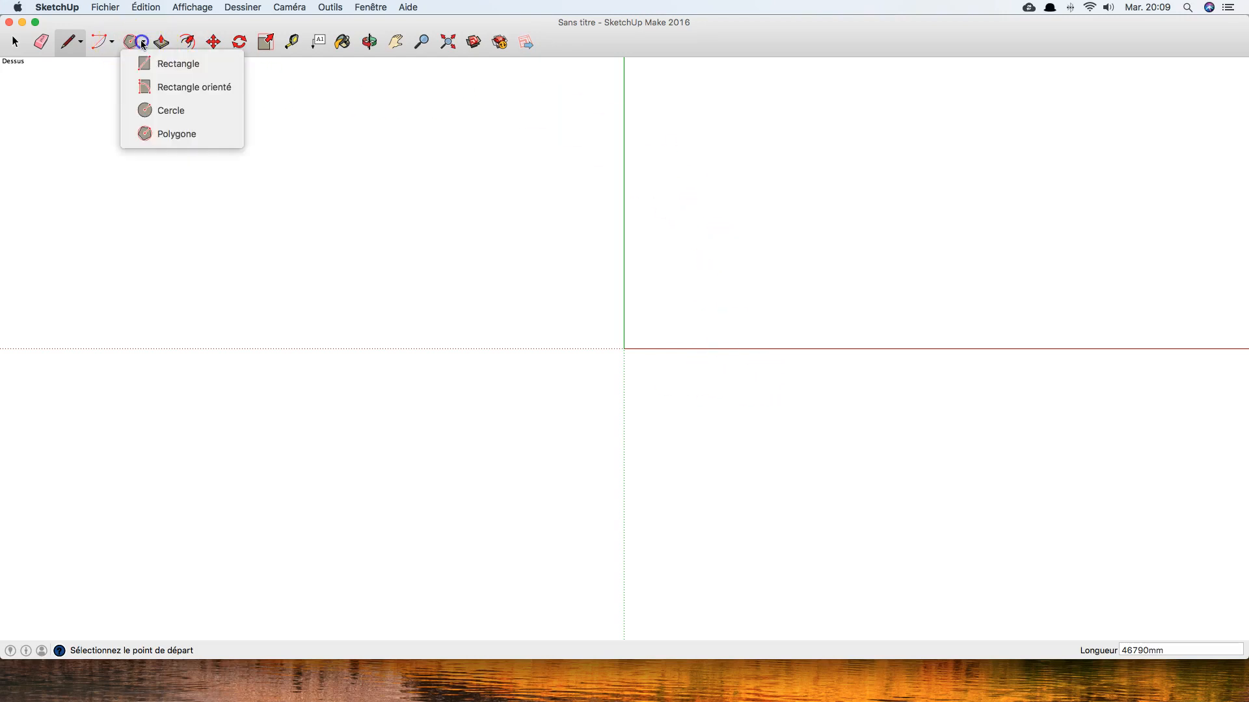
pyautogui.click(167, 130)
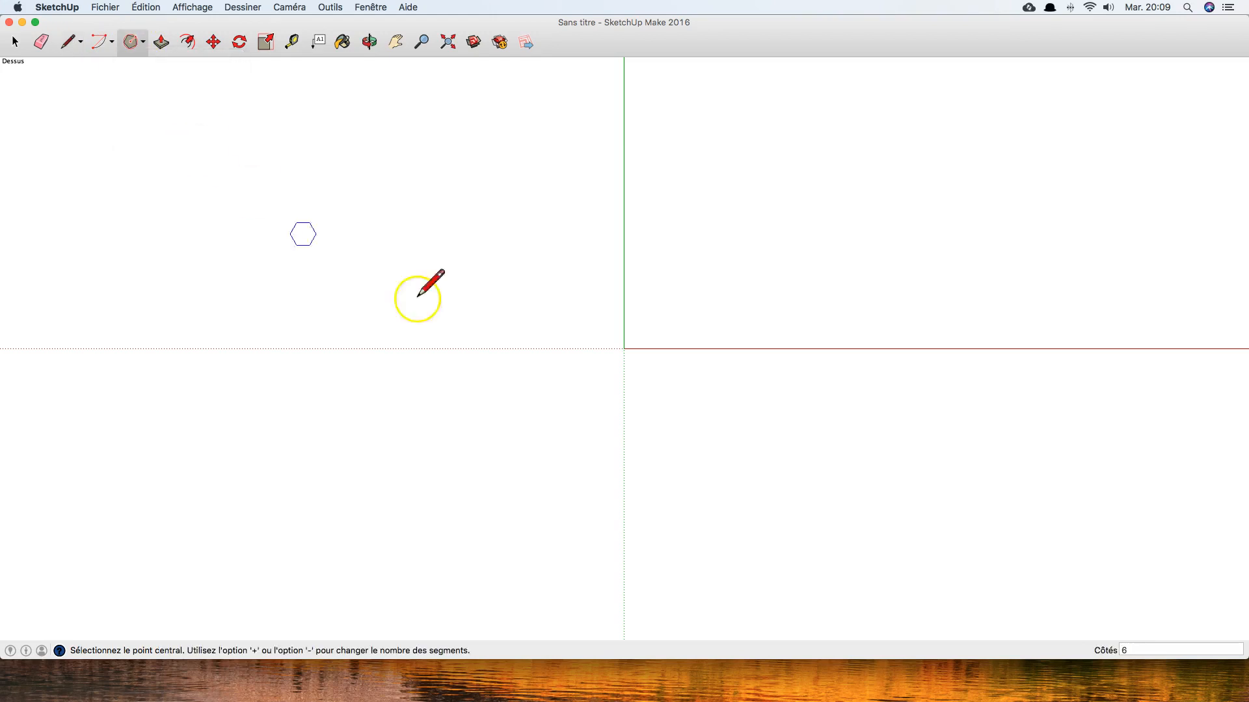
pyautogui.click(624, 348)
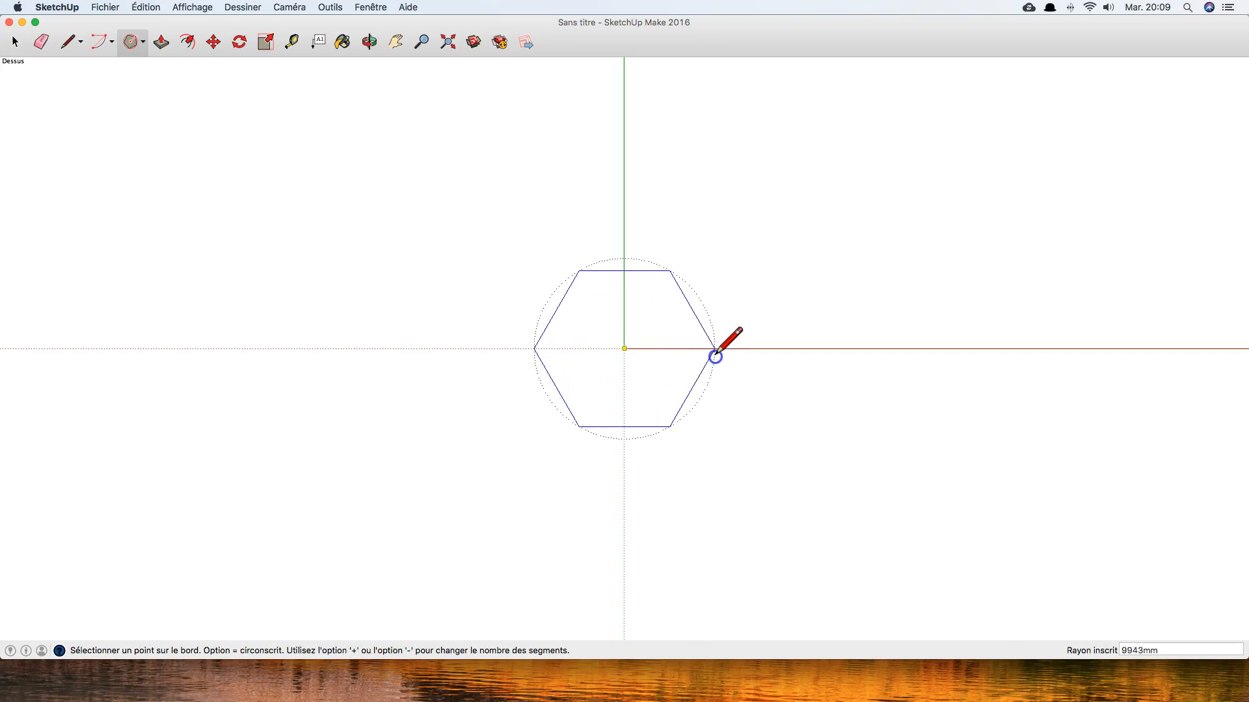
pyautogui.click(715, 356)
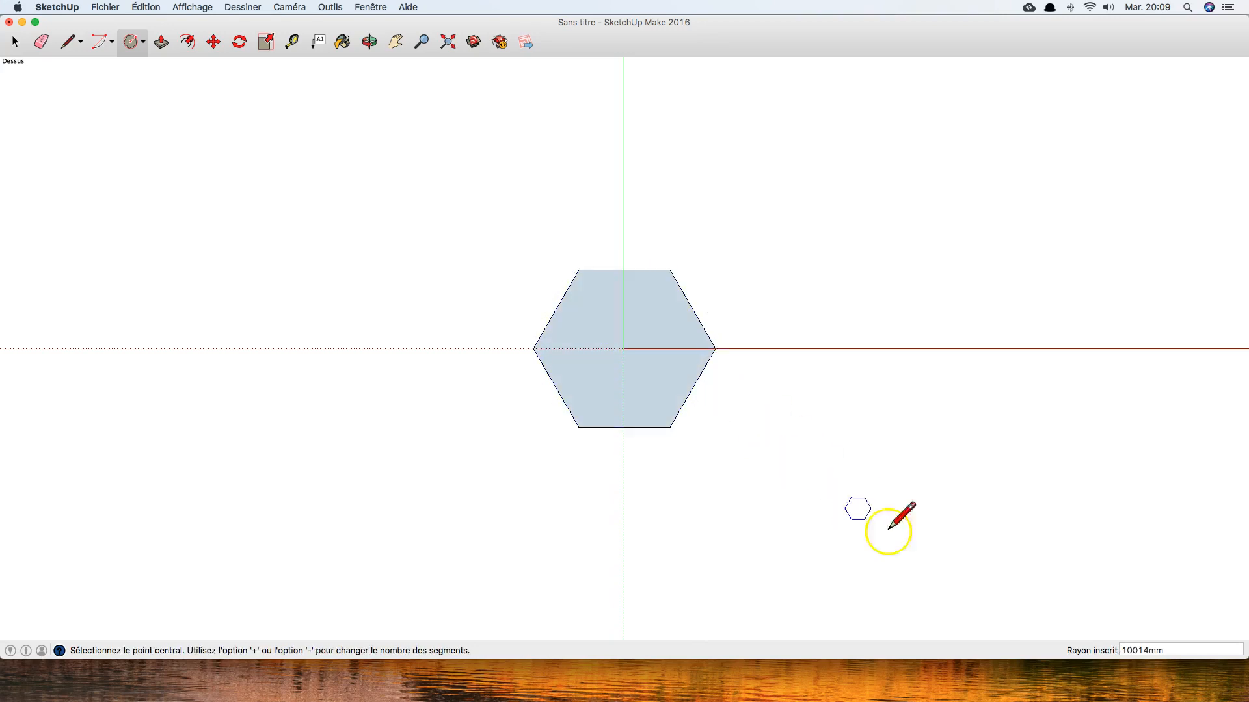
# Set the hexagon's inscribed radius to 200 mm
pyautogui.click(1139, 658)
pyautogui.click(1141, 652)
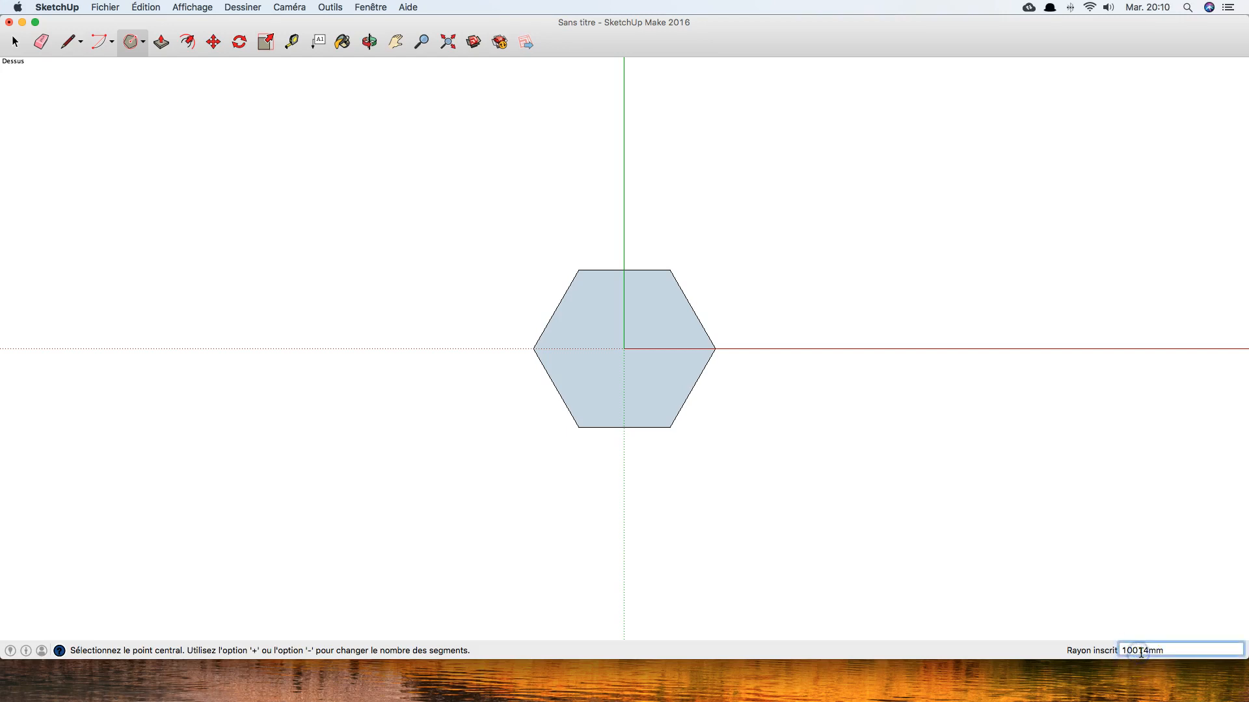
pyautogui.moveTo(1147, 652); pyautogui.dragTo(1086, 651)
pyautogui.write('200')
pyautogui.press('Return')
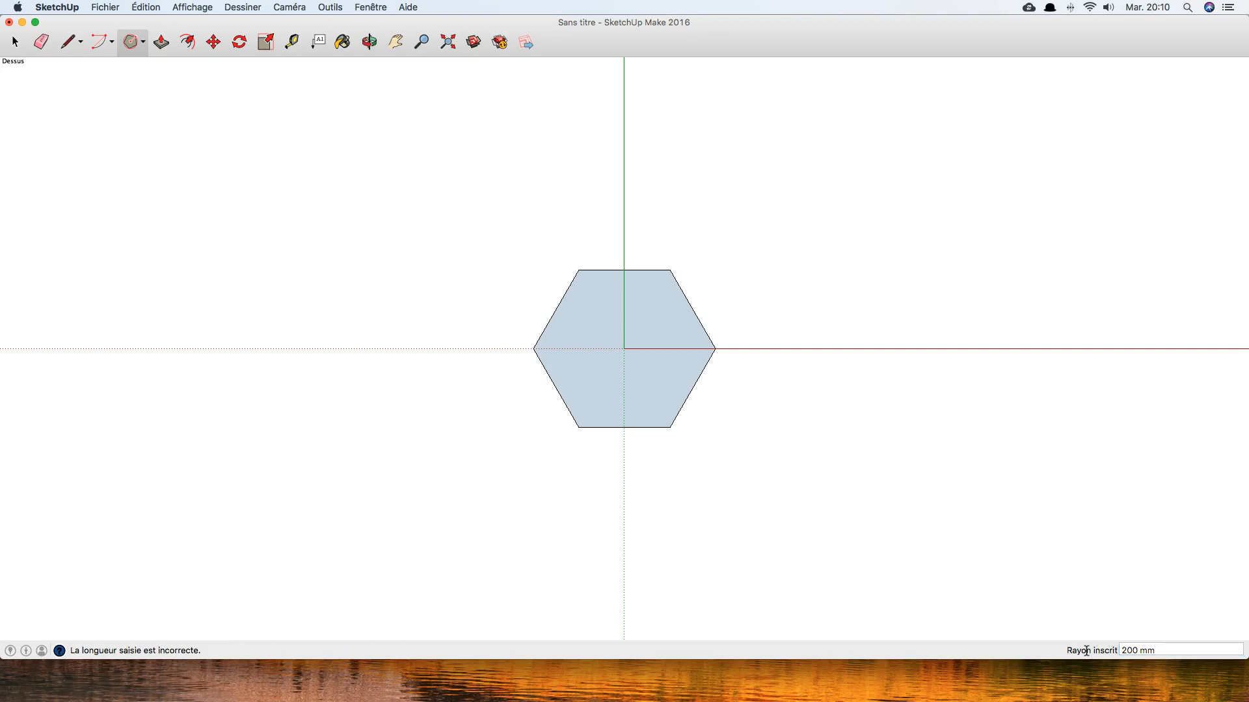
pyautogui.click(1140, 651)
pyautogui.press('BackSpace')
pyautogui.press('Return')
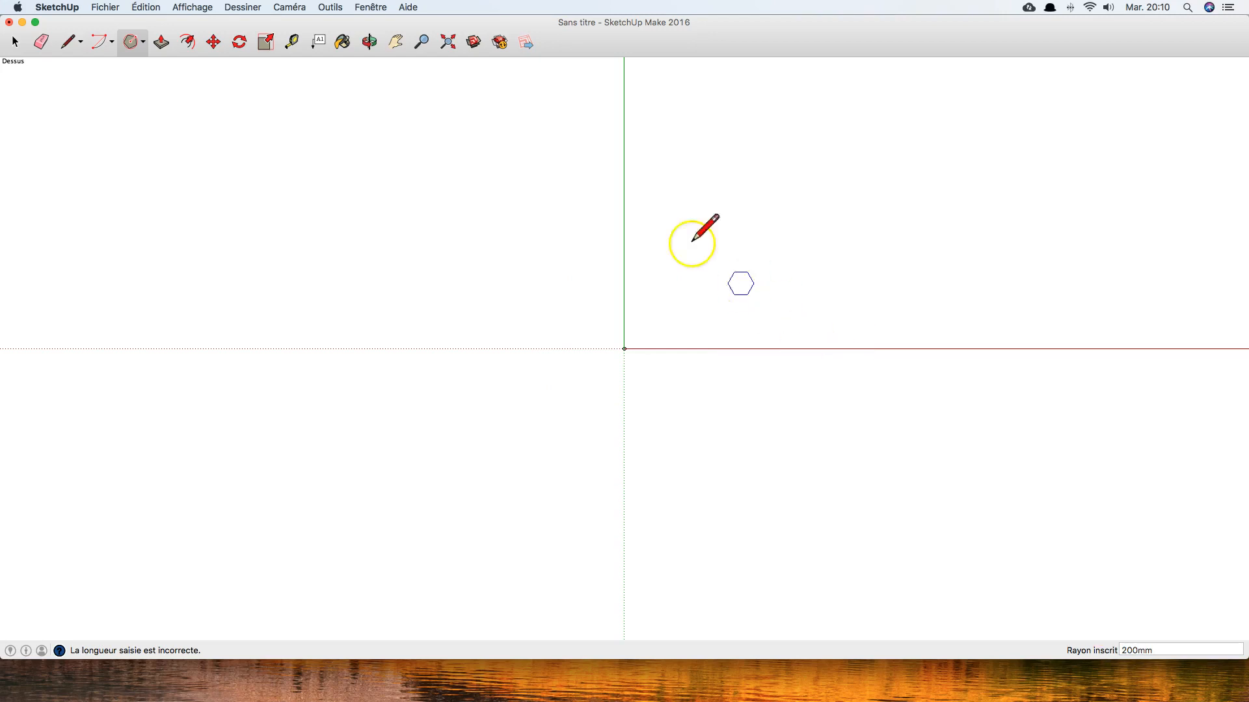
# Offset the hexagon's edges outward by about 40 mm to form a surrounding ring
pyautogui.click(448, 44)
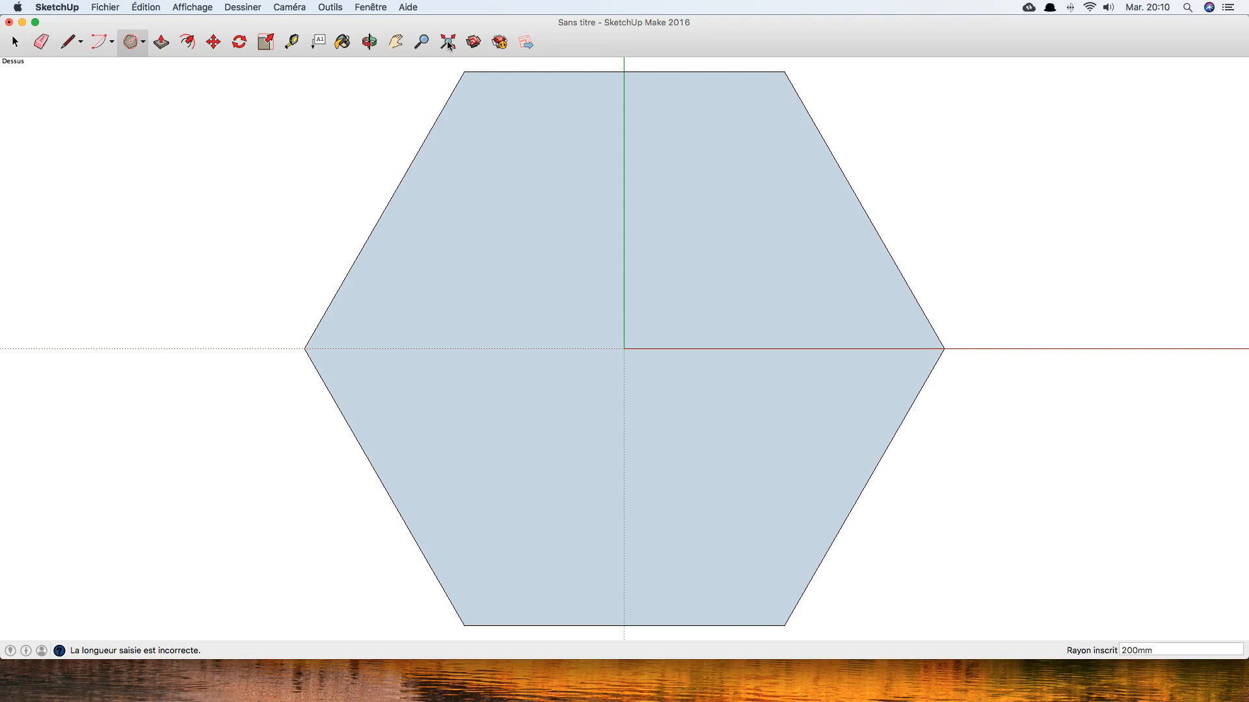
pyautogui.click(188, 43)
pyautogui.click(387, 204)
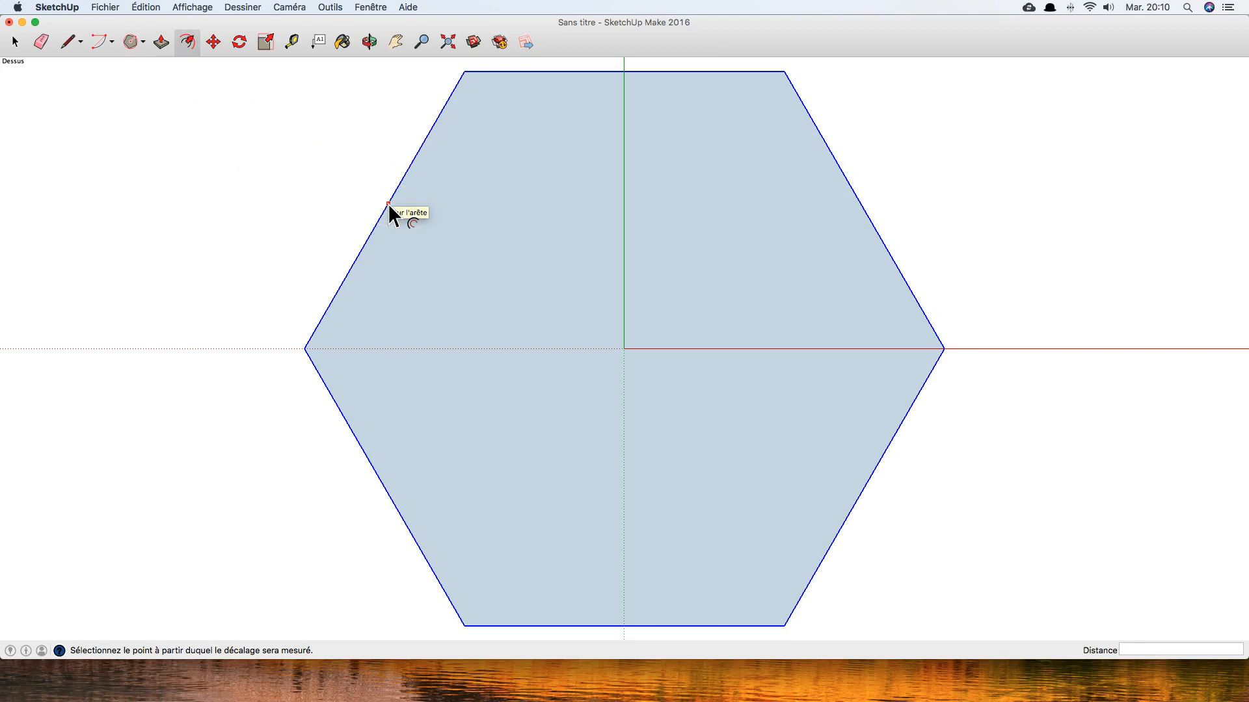
pyautogui.click(387, 205)
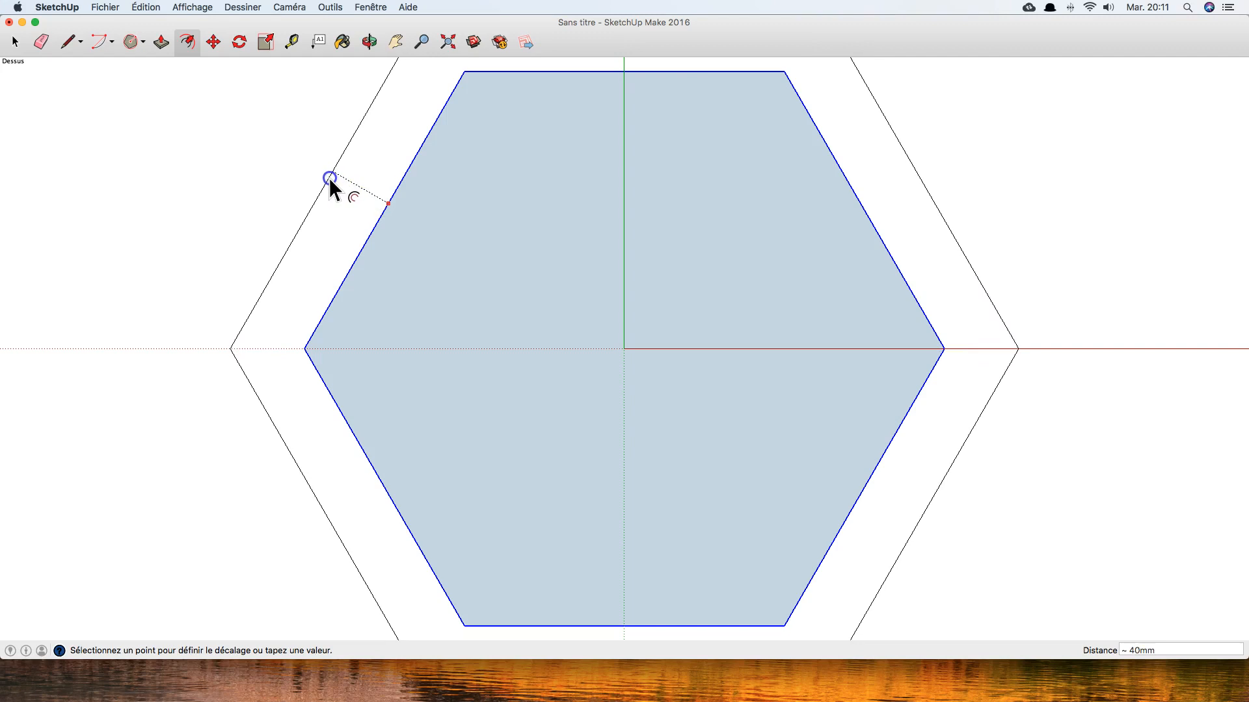
pyautogui.click(329, 177)
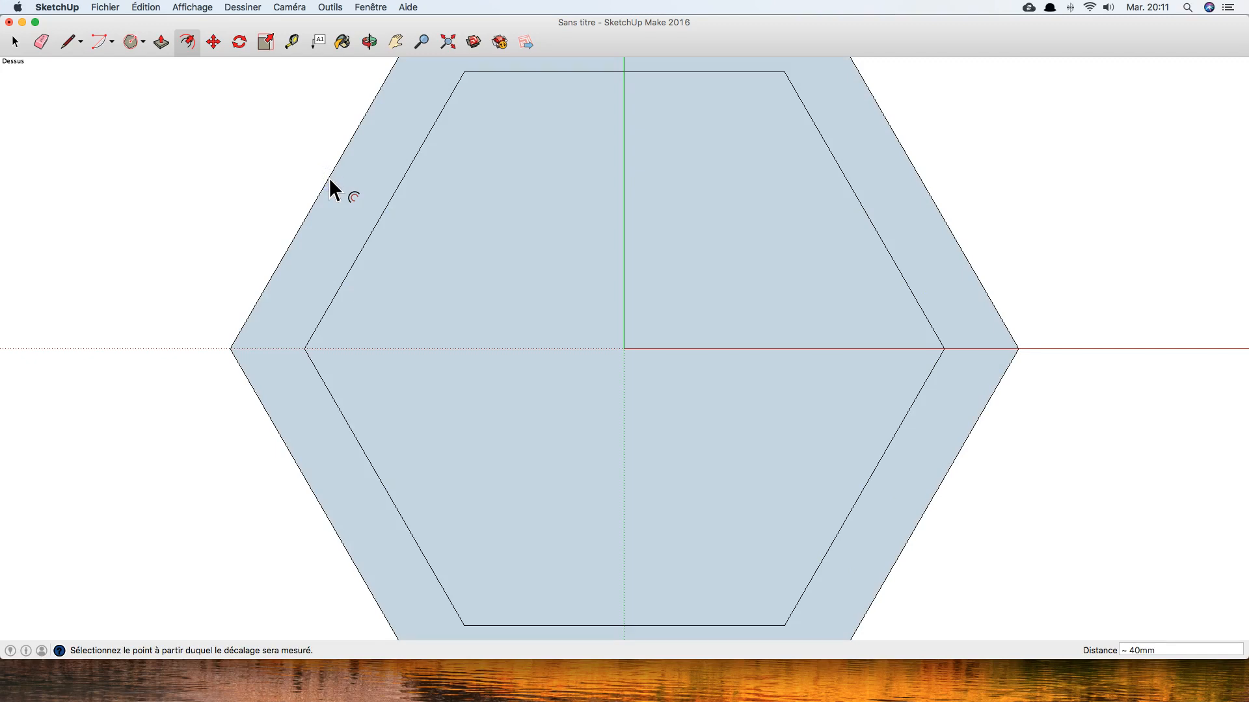
# Delete the inner hexagon's face so that only the surrounding ring is left
pyautogui.click(384, 93)
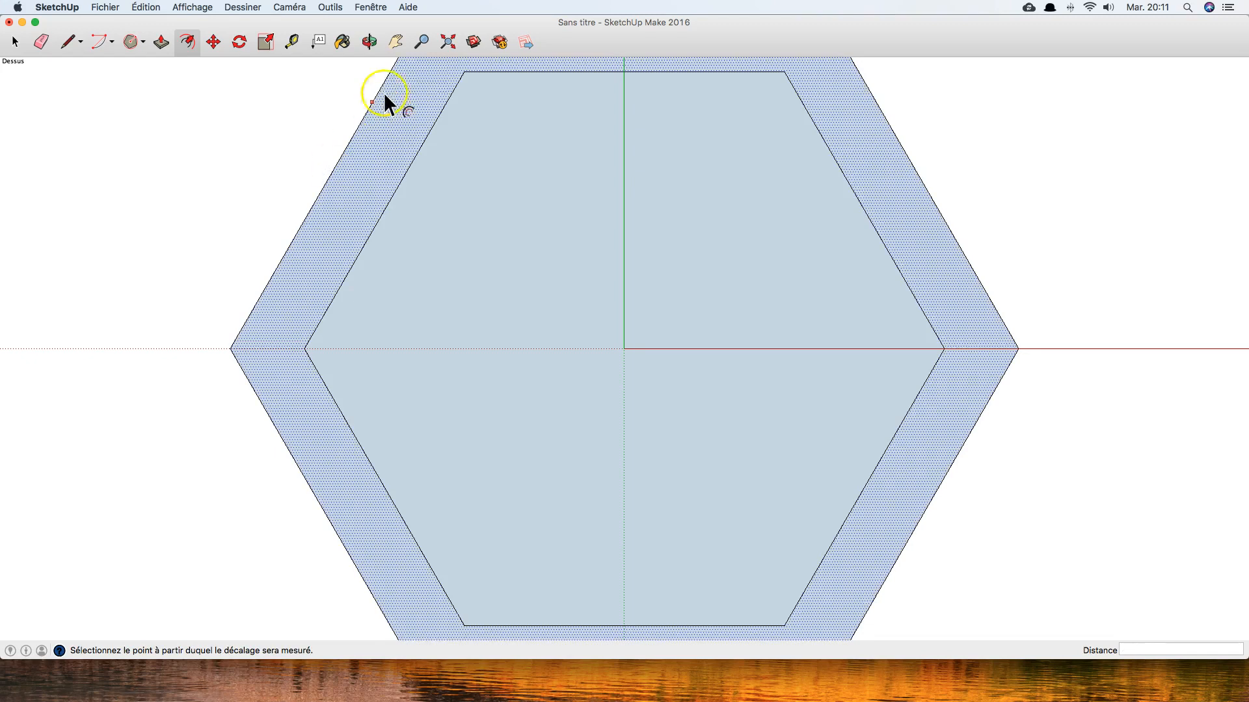
pyautogui.click(448, 43)
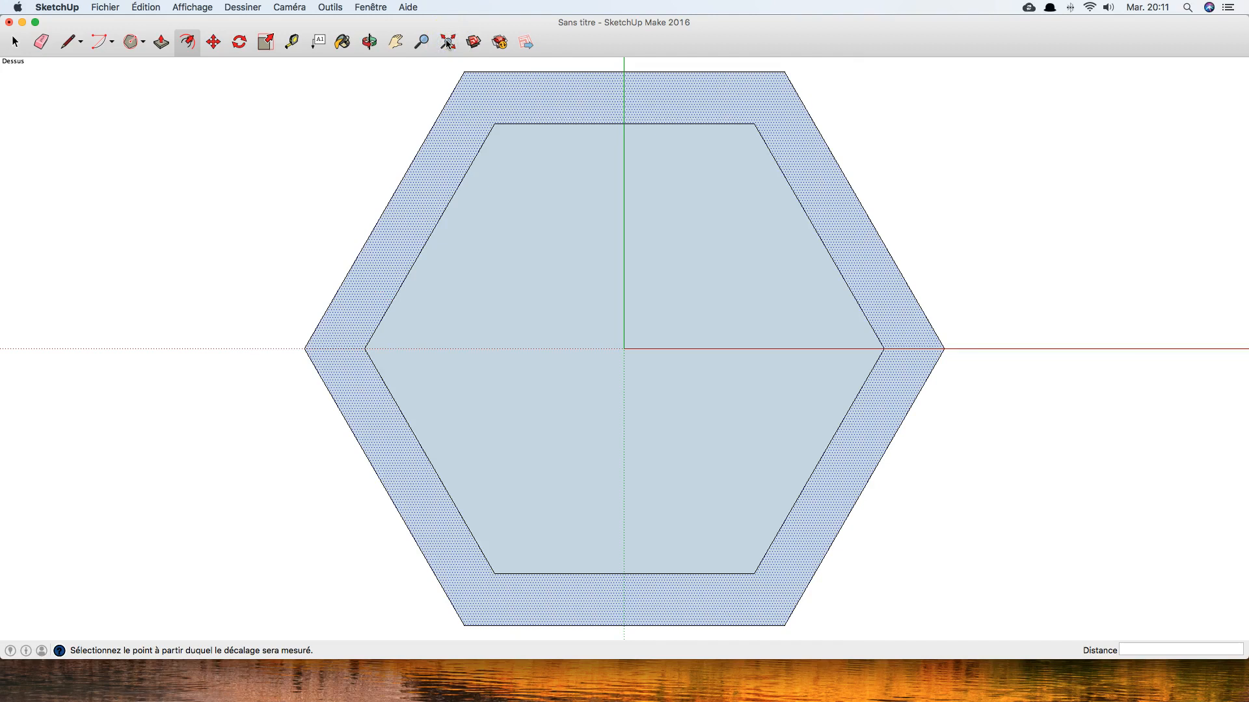
pyautogui.click(471, 111)
pyautogui.click(589, 238)
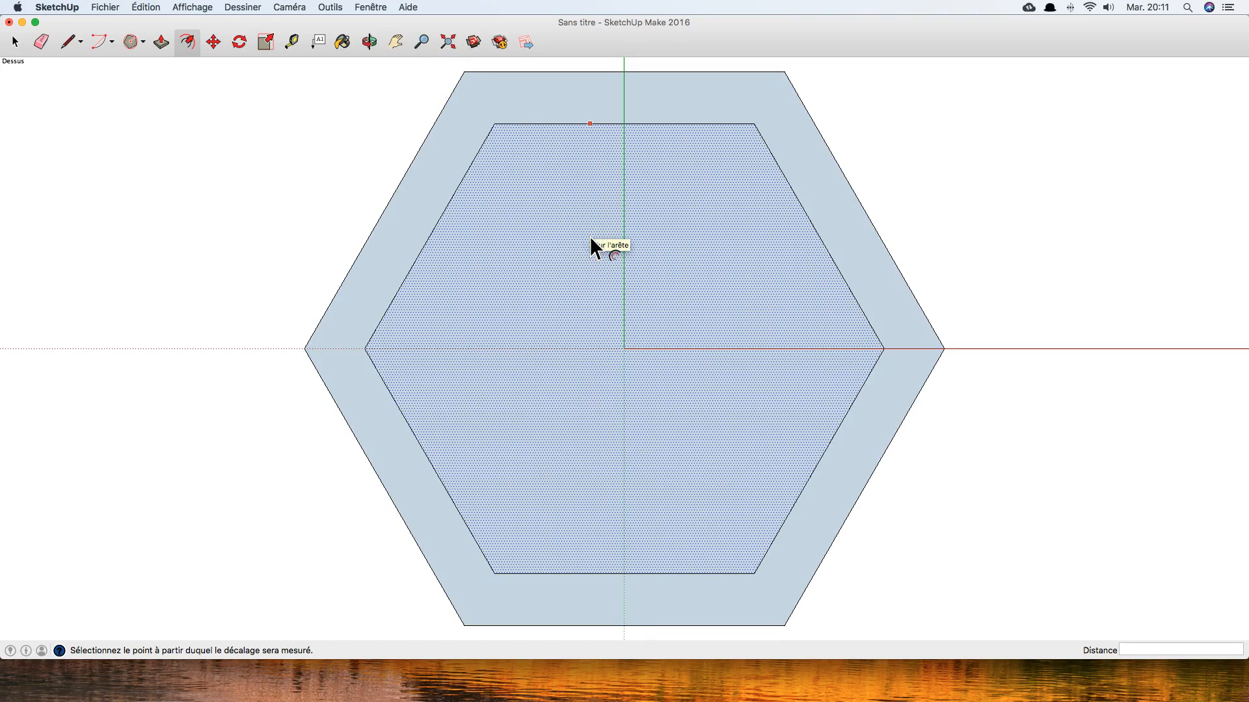
pyautogui.press('Delete')
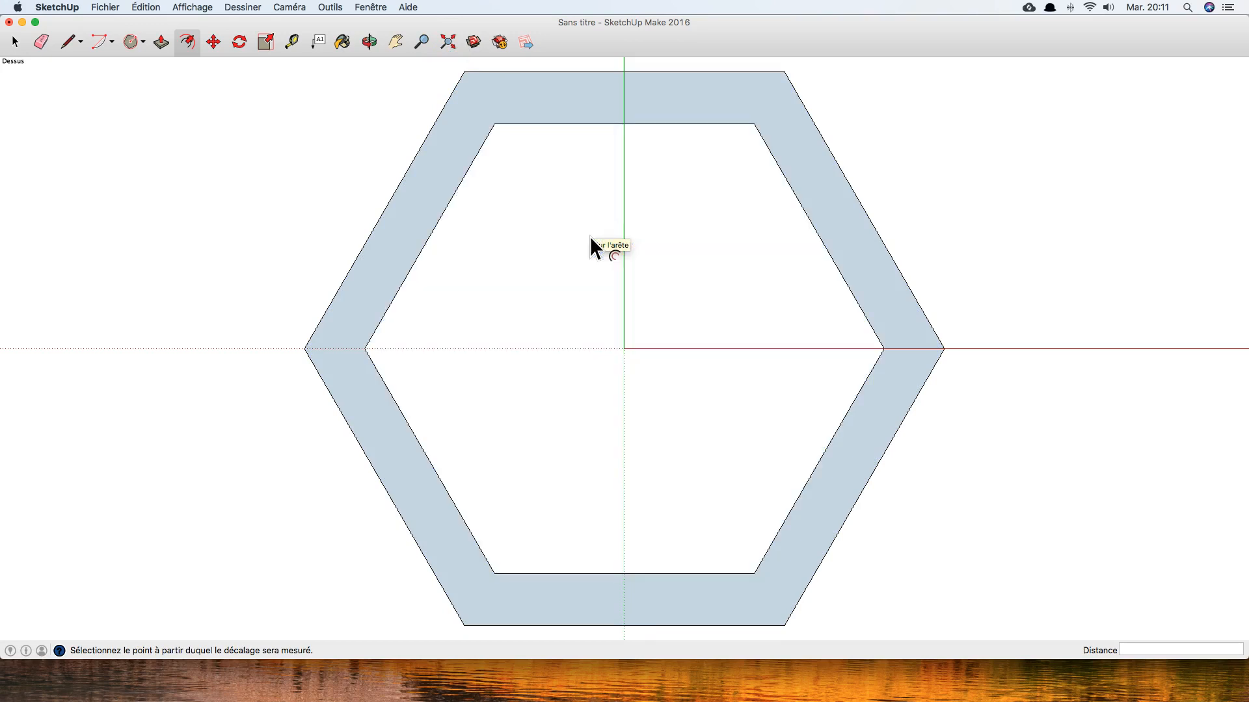
pyautogui.click(441, 176)
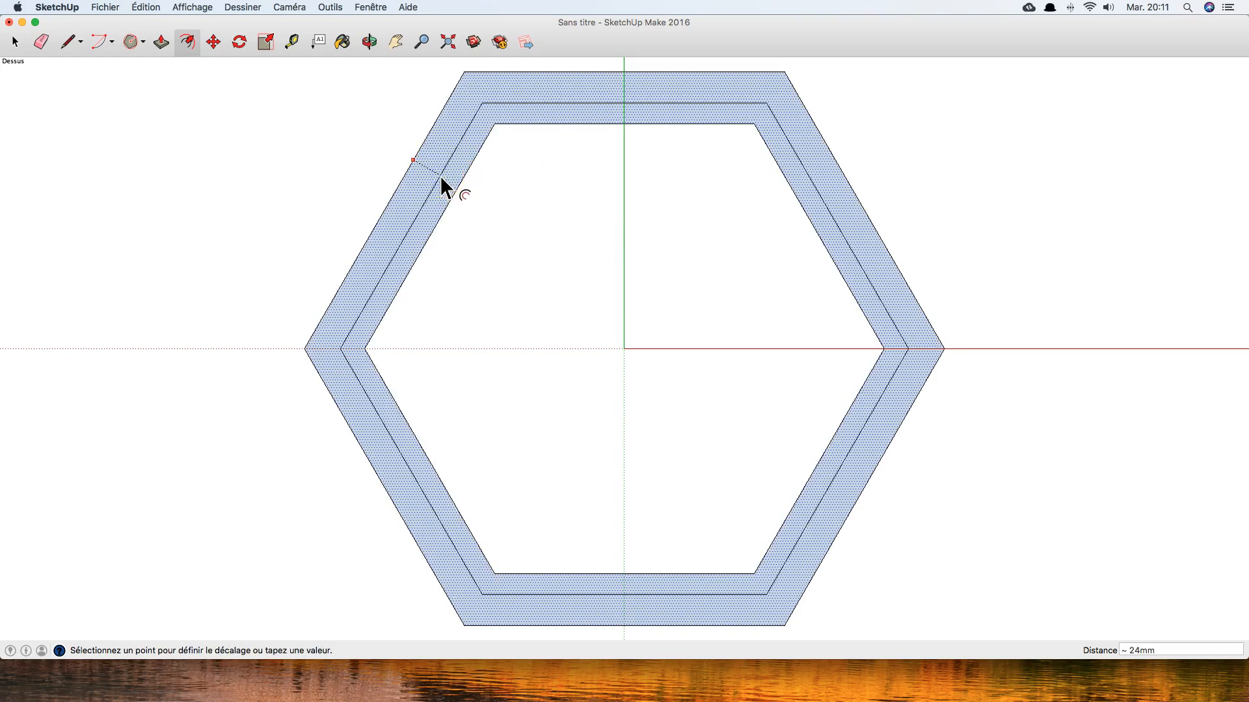
pyautogui.click(23, 42)
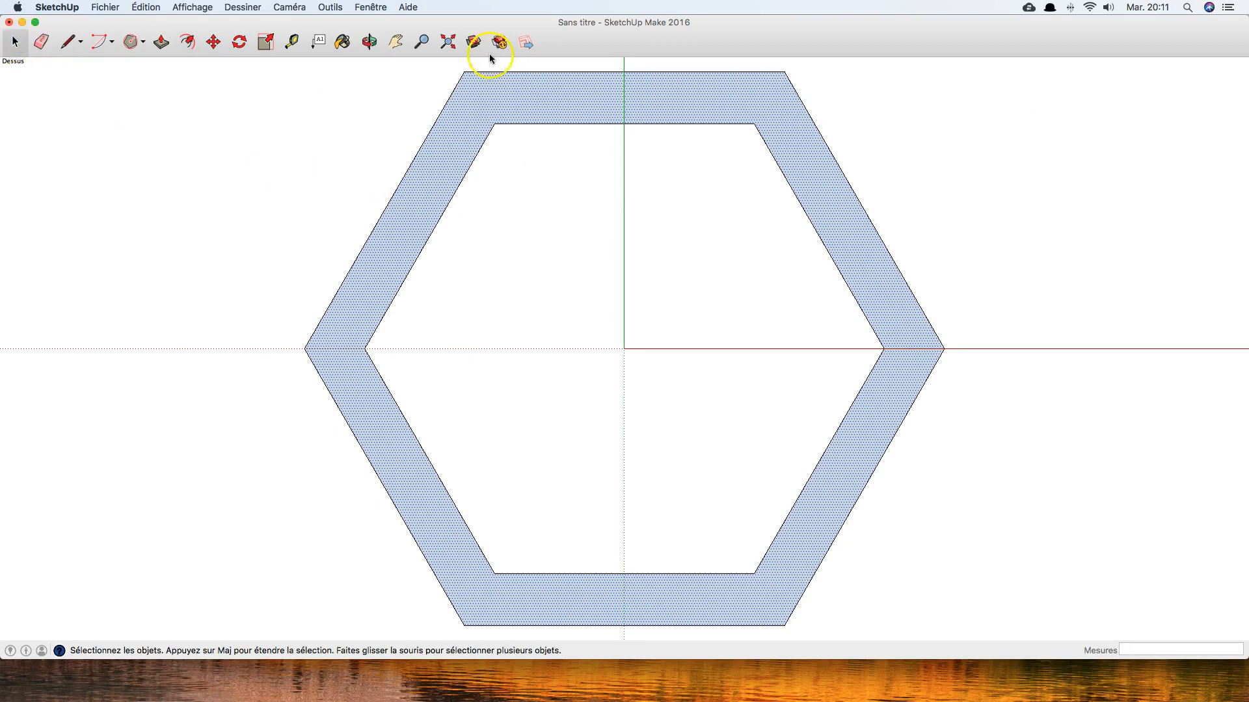
# Paint the hexagonal ring with a medium-brown wood texture from the Bois materials
pyautogui.click(342, 42)
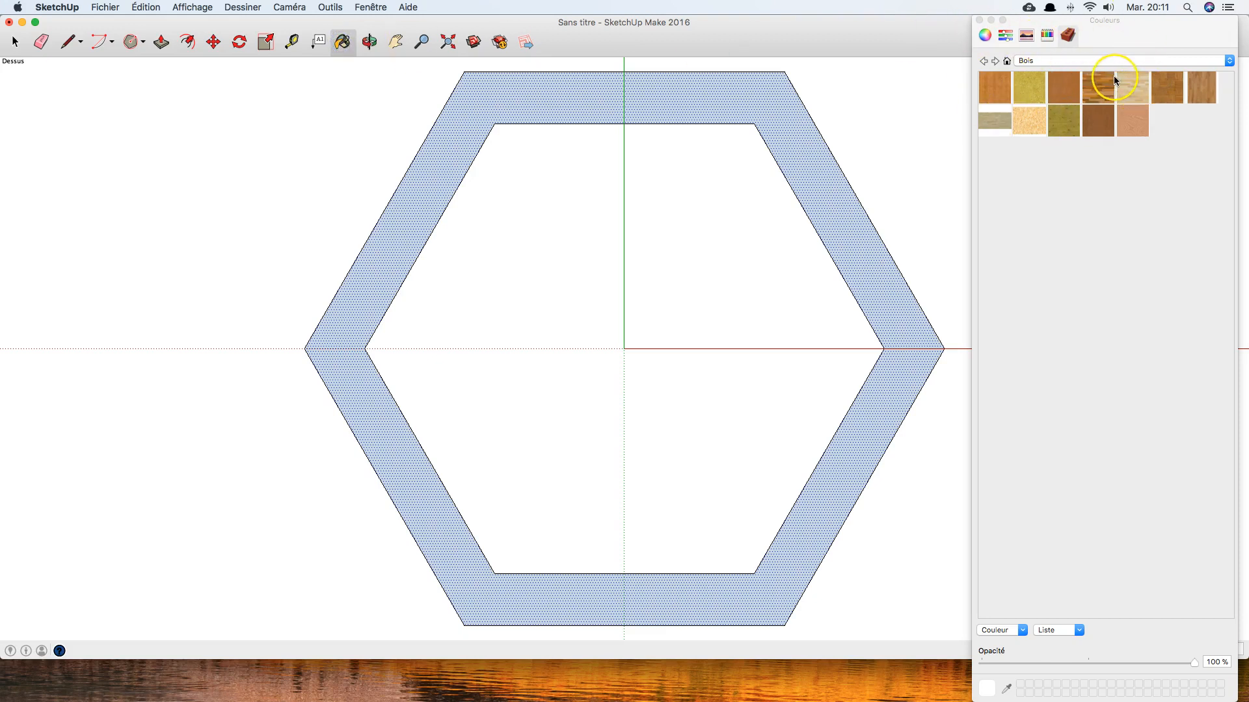
pyautogui.click(1063, 86)
pyautogui.click(1057, 61)
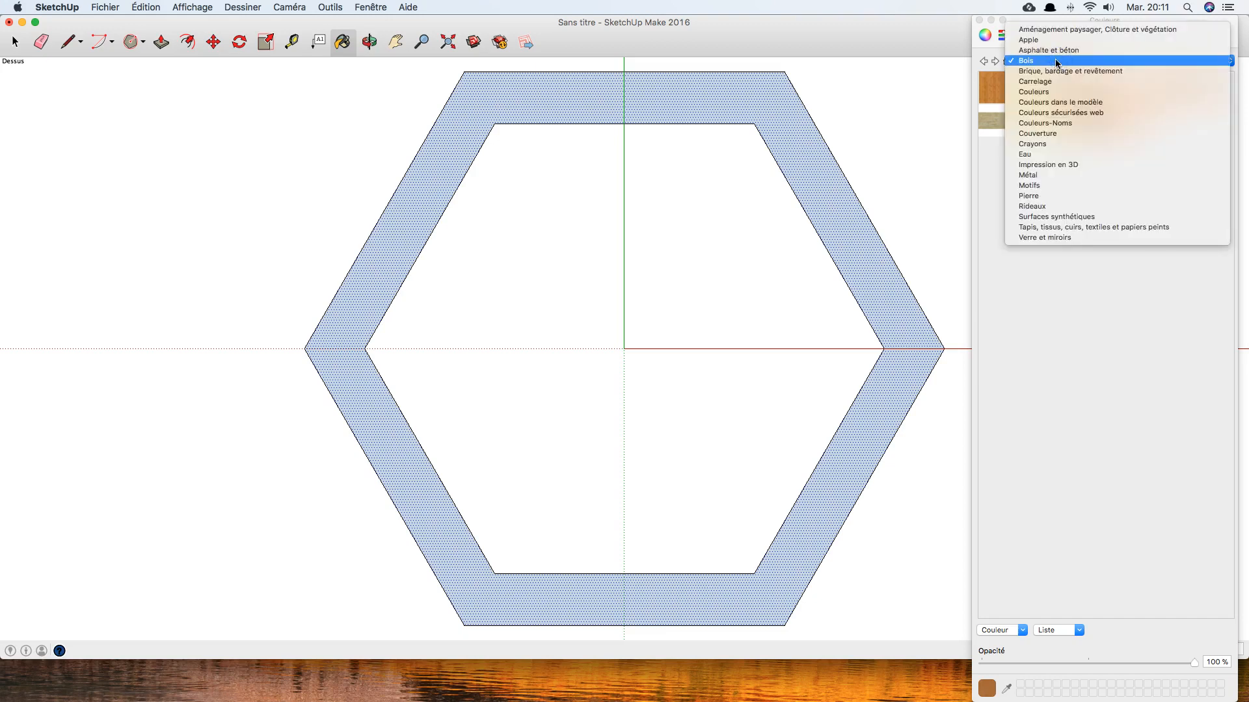
pyautogui.click(1066, 197)
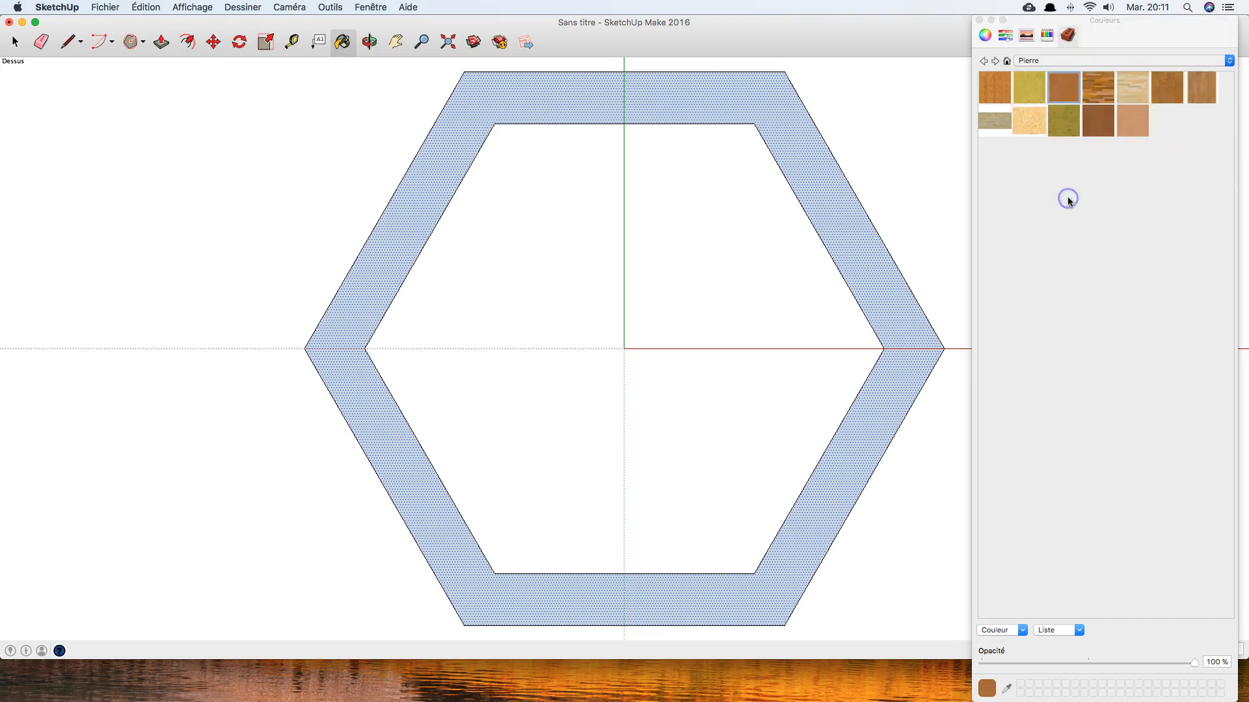
pyautogui.click(1068, 62)
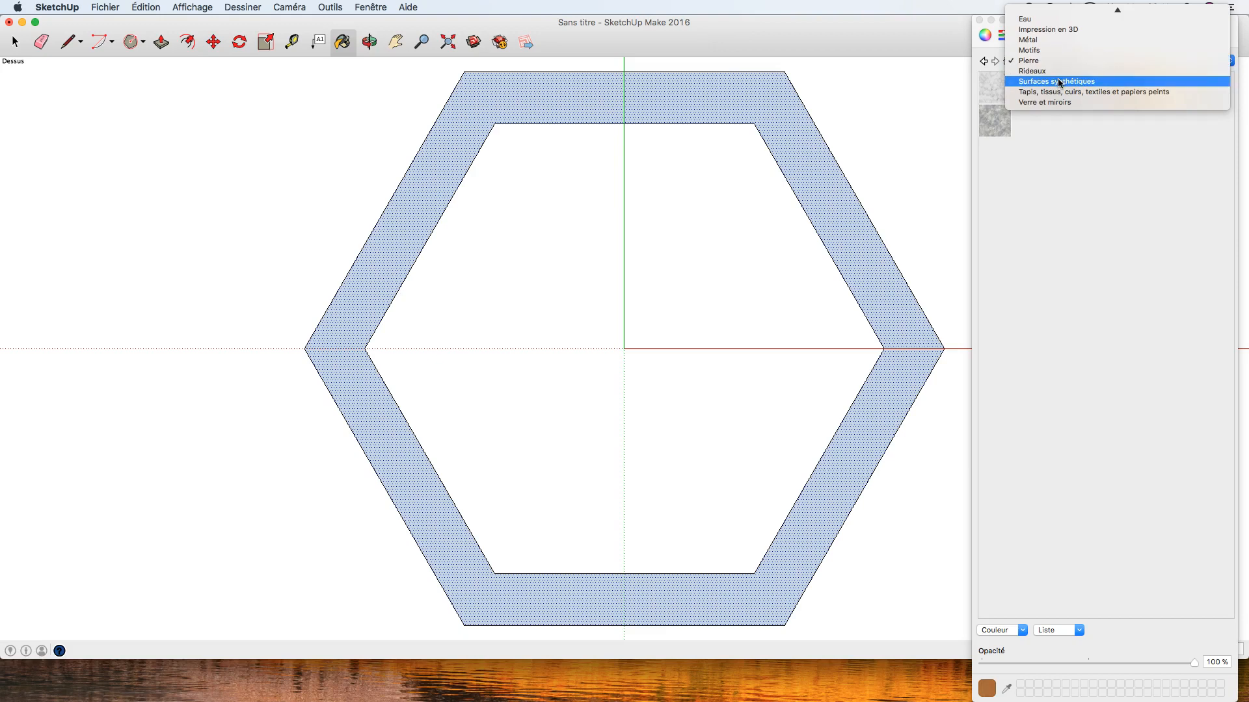
pyautogui.click(1059, 81)
pyautogui.click(1087, 60)
pyautogui.scroll(5, 1145, 45)
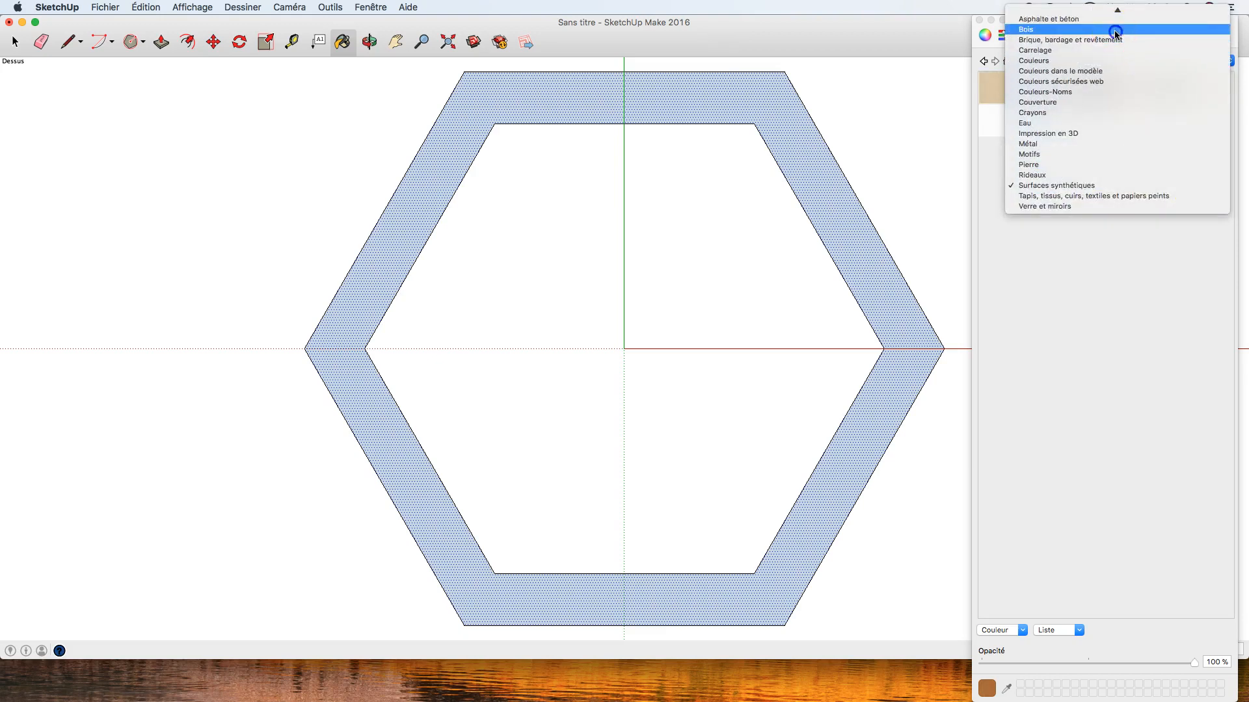
pyautogui.click(1116, 30)
pyautogui.click(1097, 125)
pyautogui.click(1160, 86)
pyautogui.click(867, 242)
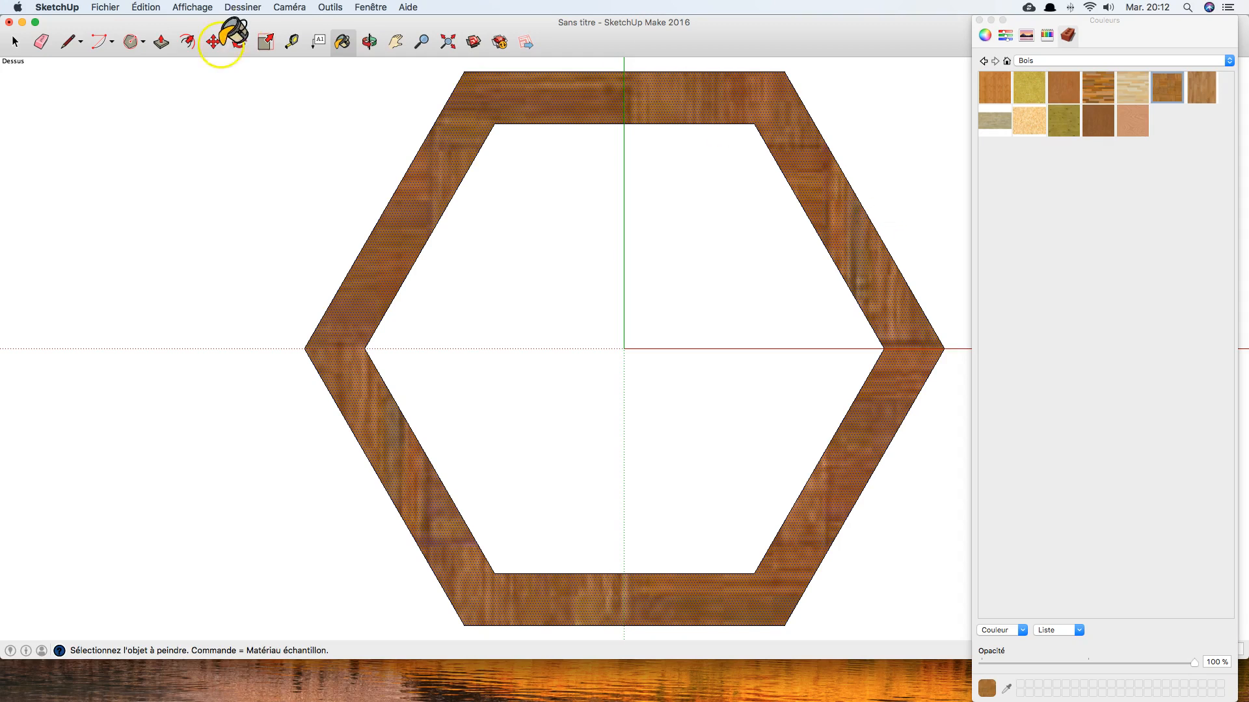
# Dimension the inner hexagon's bottom edge, placing the dimension line just below the frame
pyautogui.click(15, 43)
pyautogui.click(320, 8)
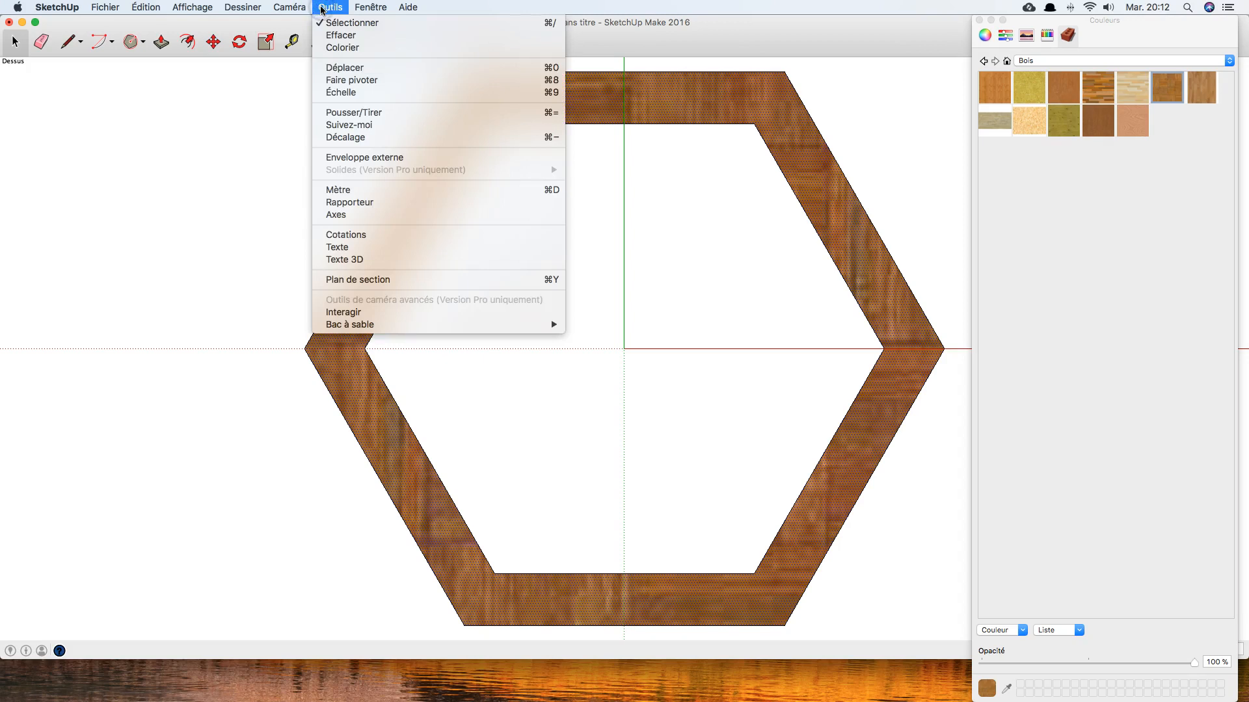
pyautogui.click(354, 235)
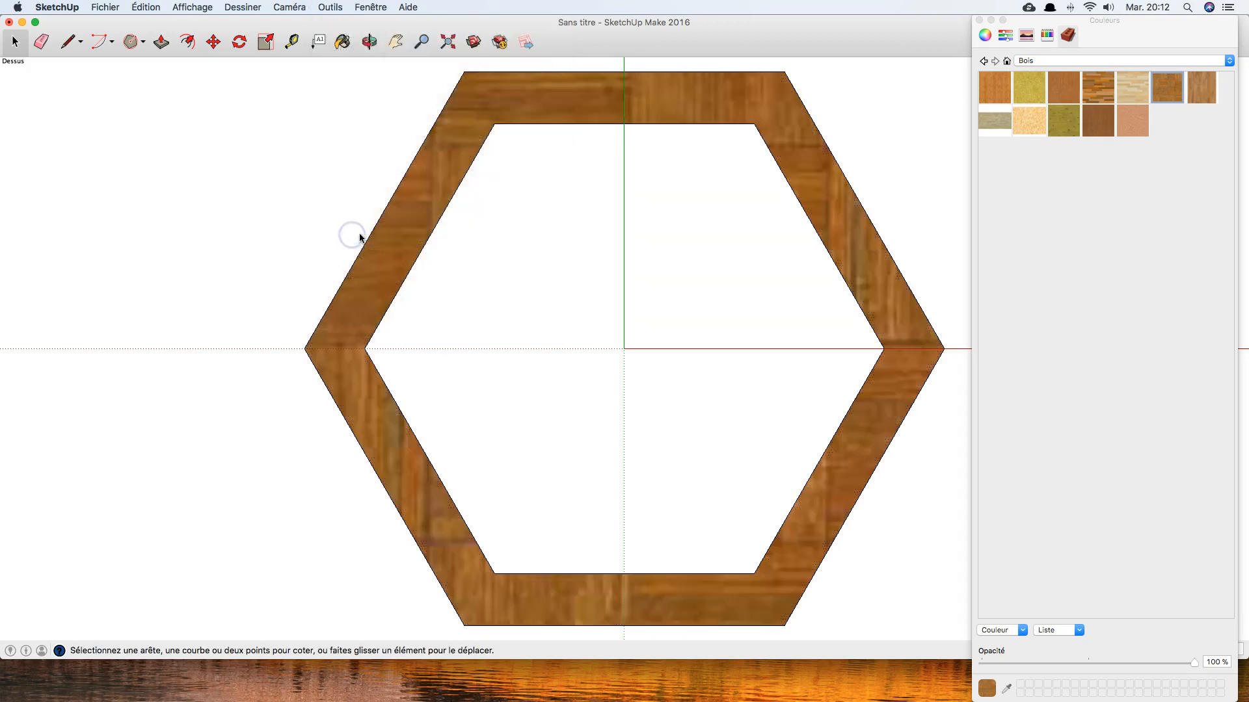
pyautogui.click(497, 575)
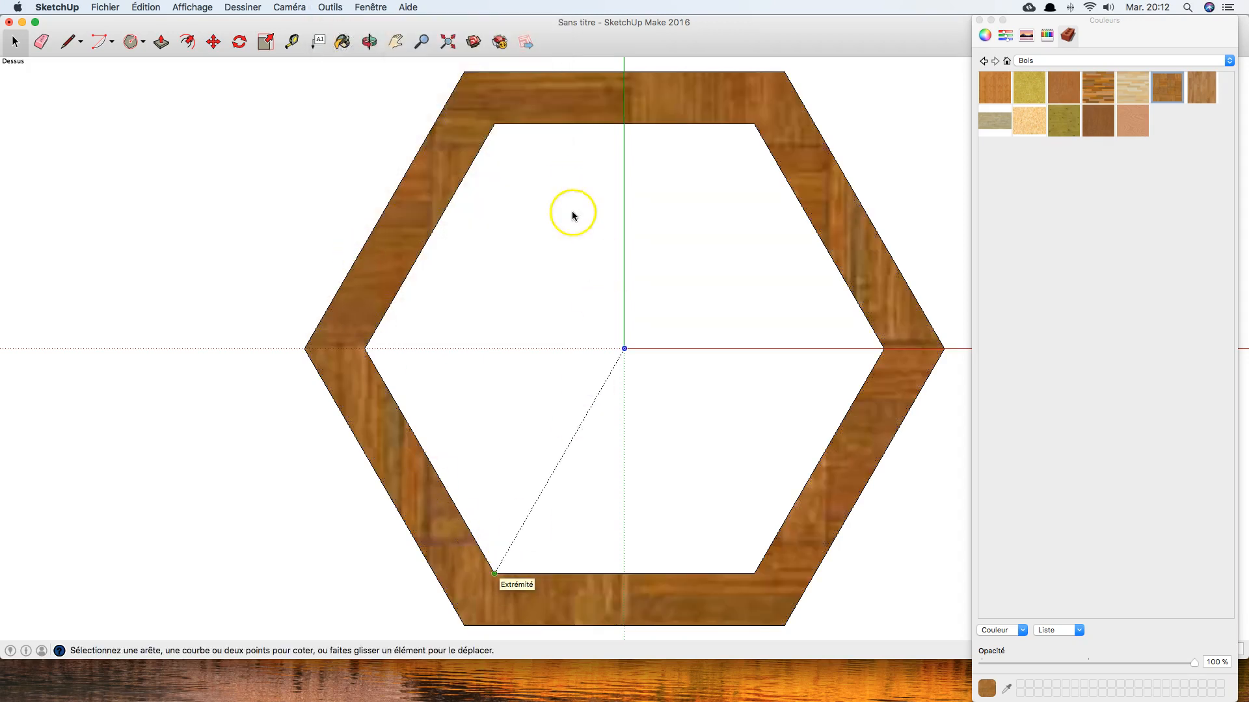
pyautogui.click(496, 575)
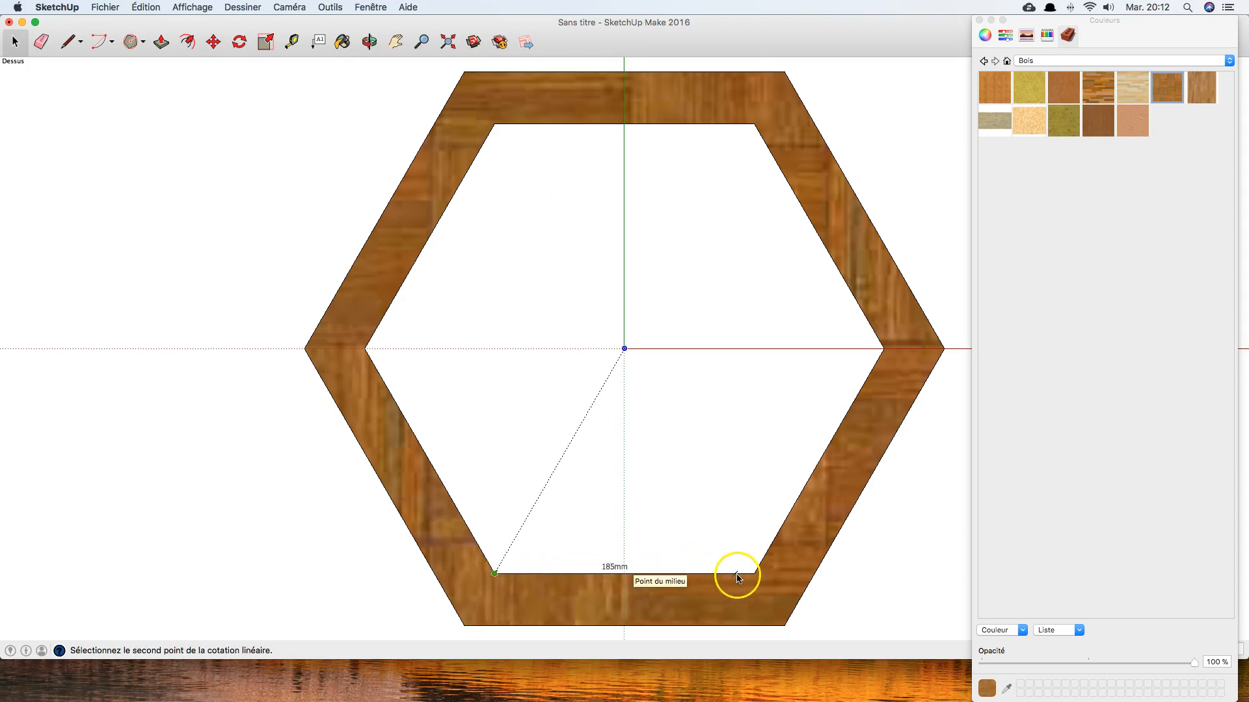
pyautogui.click(753, 574)
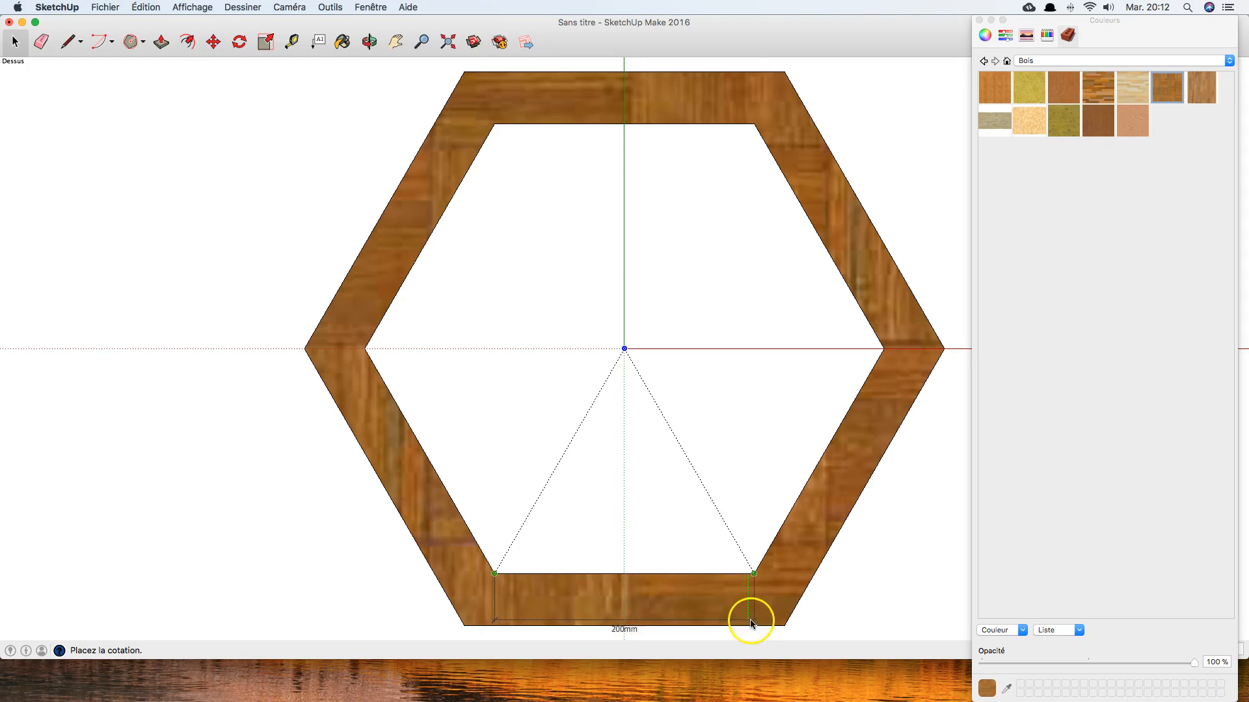
pyautogui.click(748, 640)
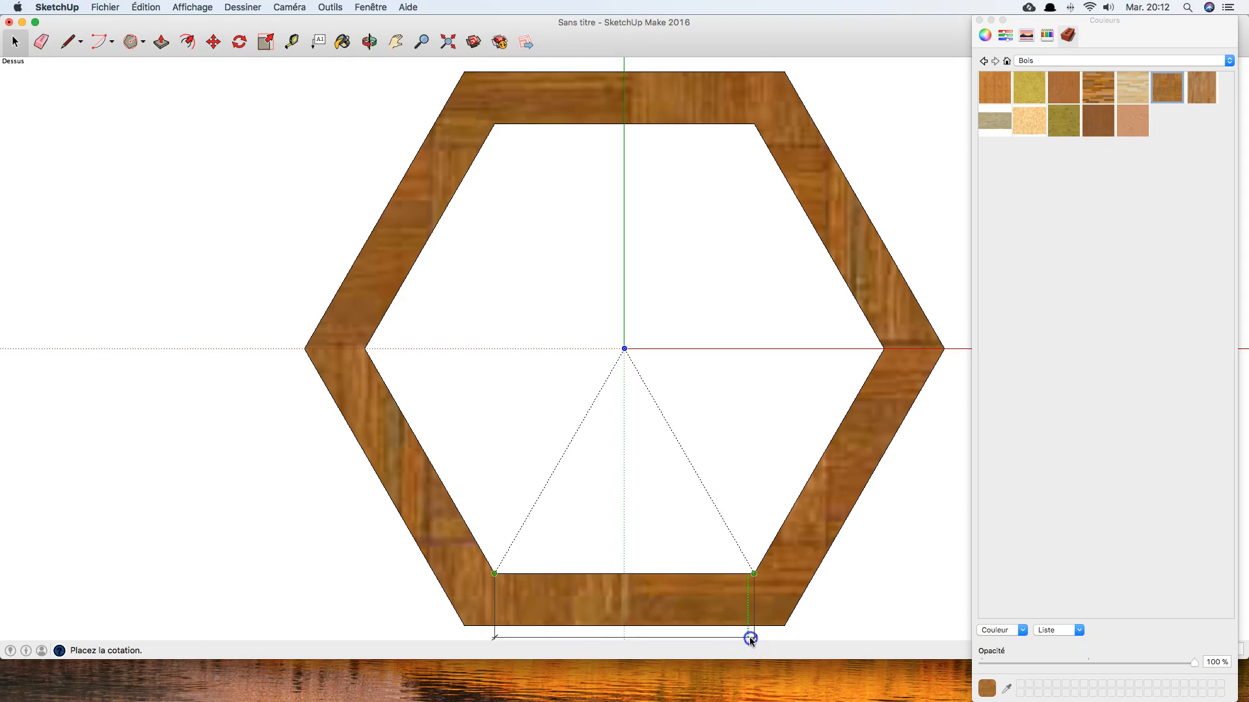
# Move the inner edge's dimension a little farther below the frame's bottom edge
pyautogui.click(449, 44)
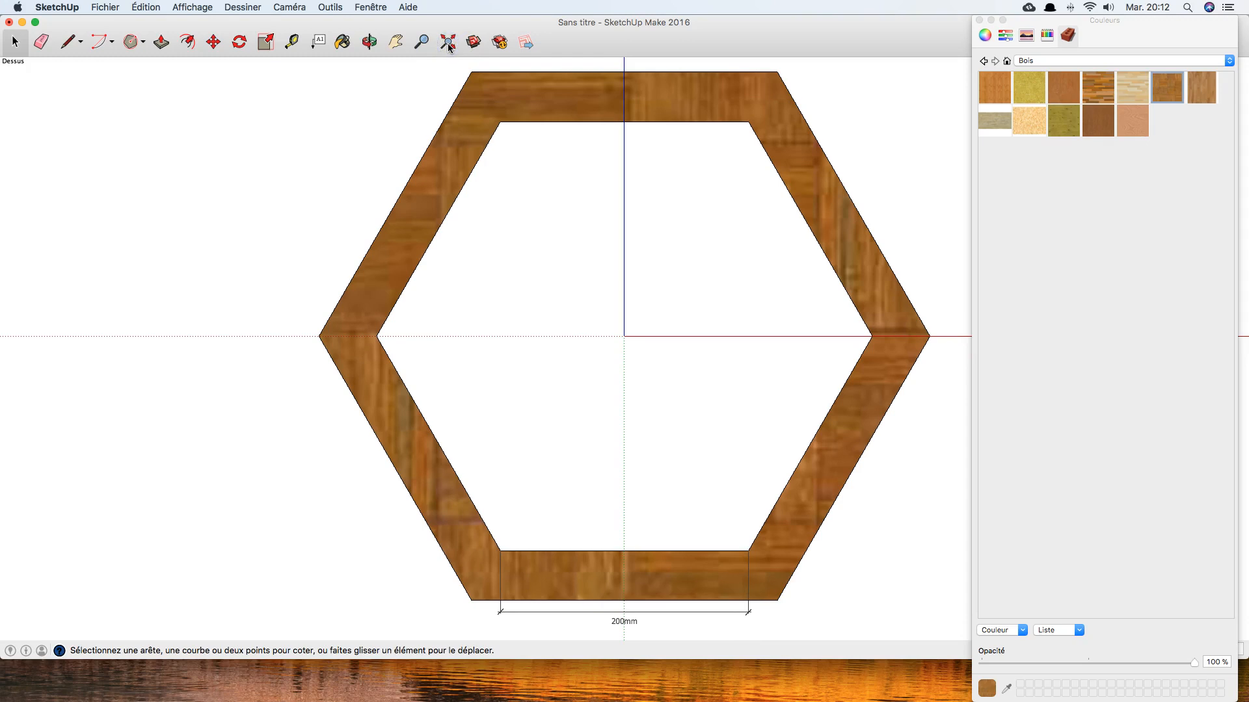
pyautogui.moveTo(735, 602); pyautogui.dragTo(632, 637)
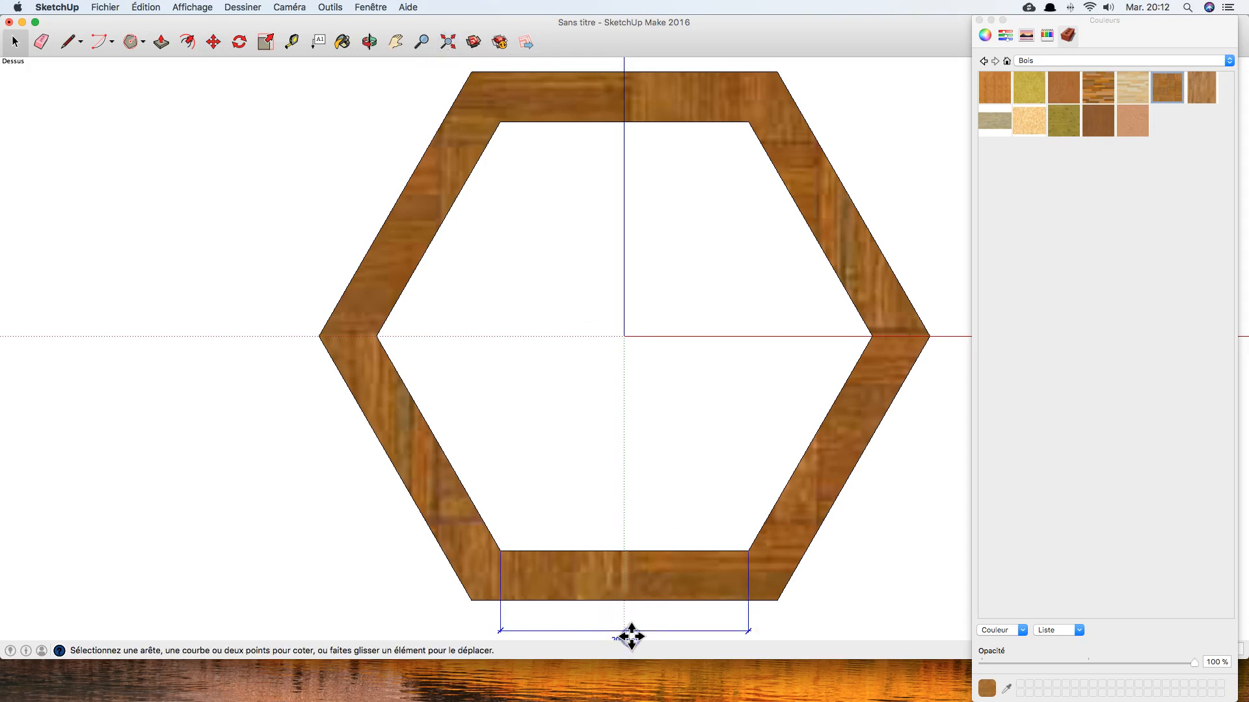
pyautogui.click(448, 42)
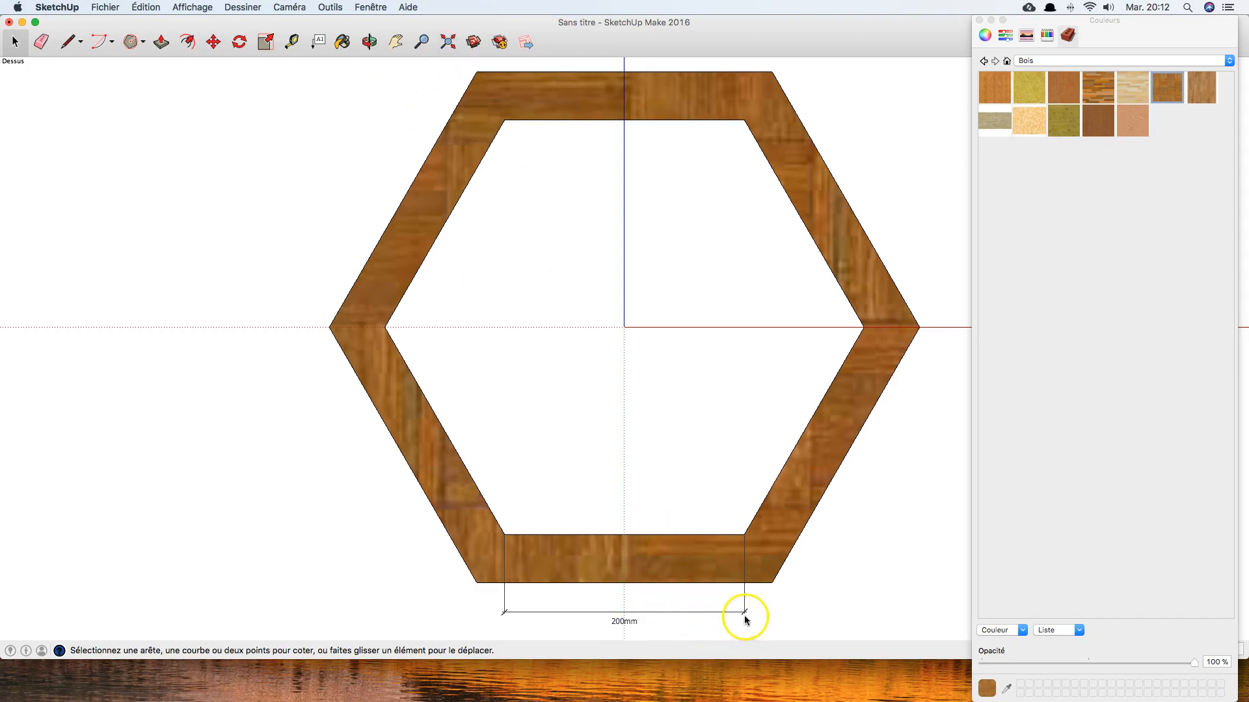
pyautogui.moveTo(626, 619); pyautogui.dragTo(627, 624)
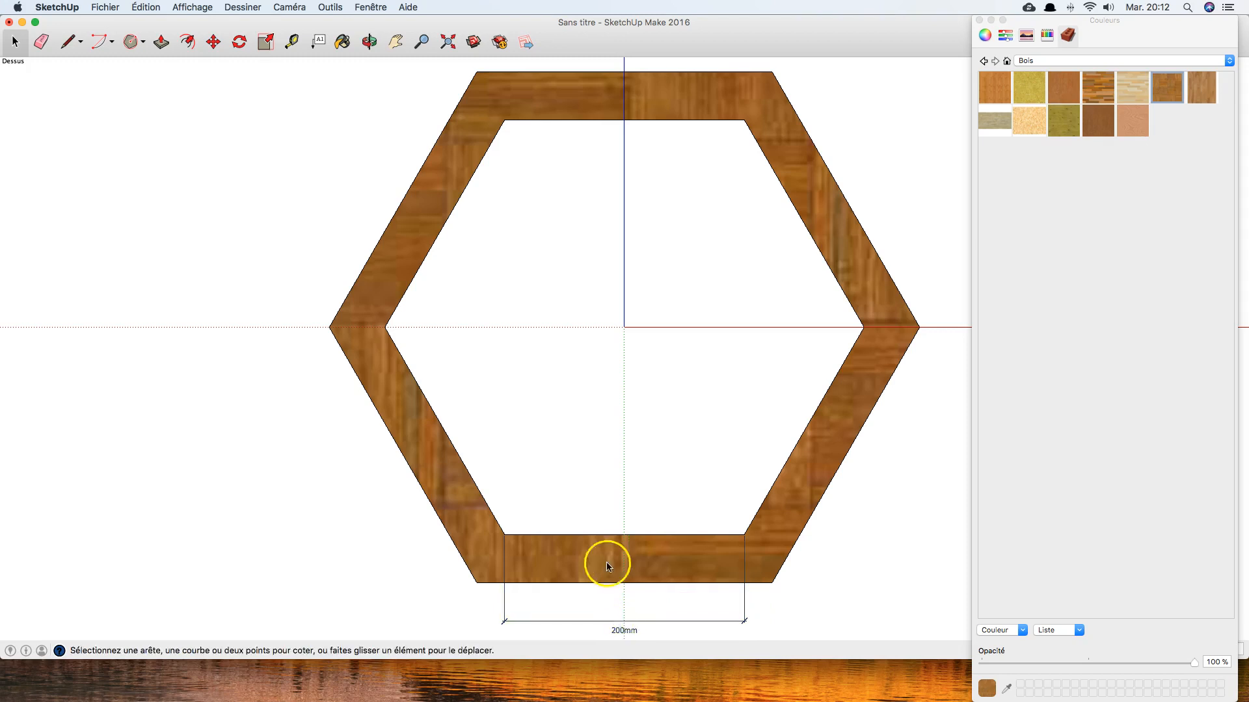
pyautogui.click(449, 42)
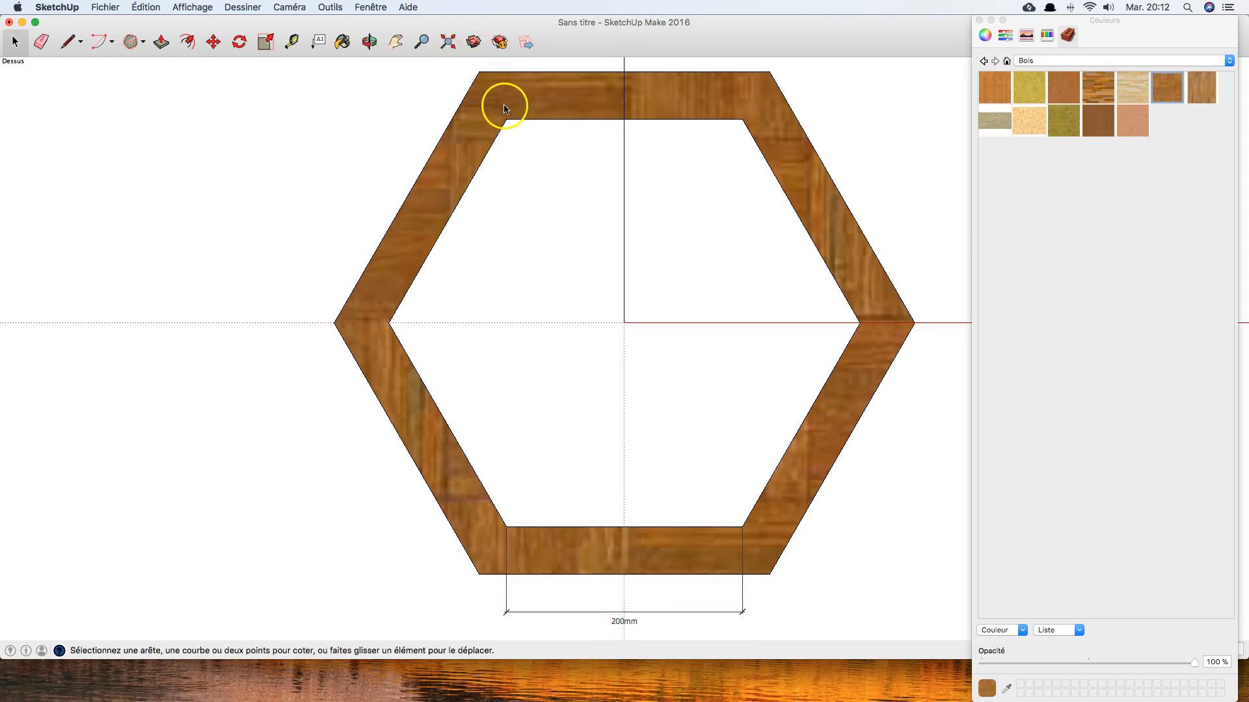
# Dimension the outer hexagon's top edge from corner to corner, placing the dimension a little above the frame
pyautogui.click(480, 71)
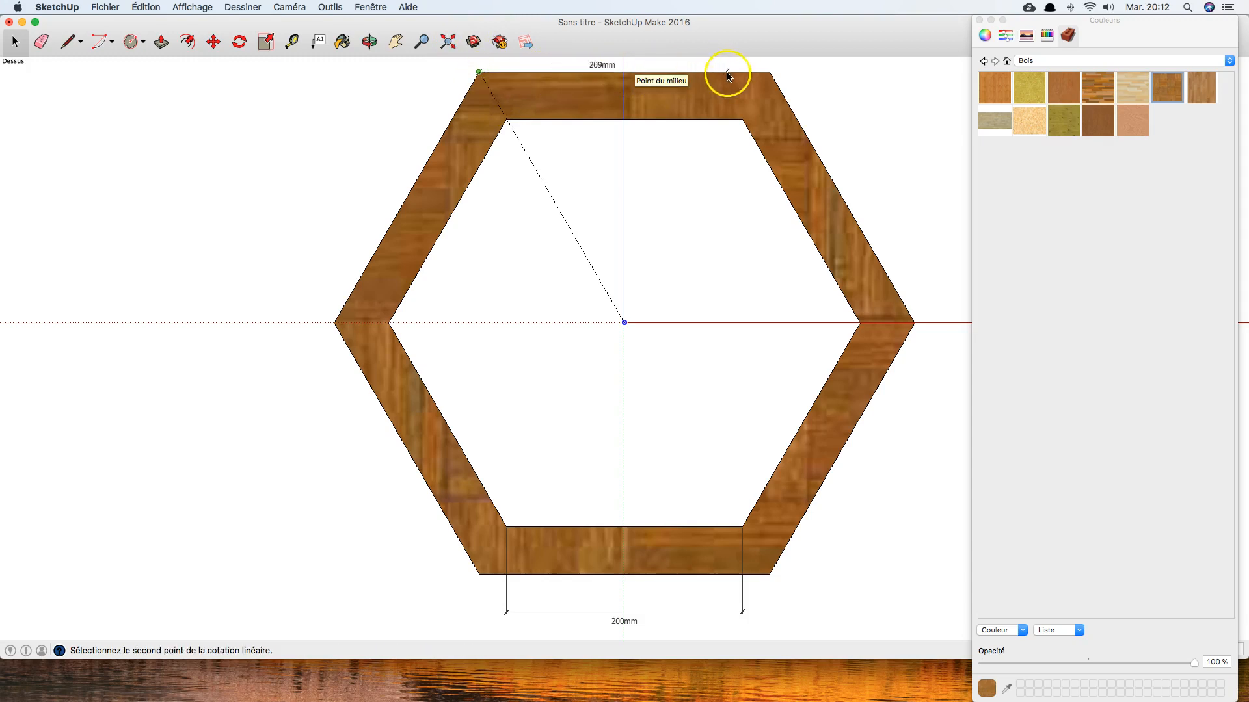
pyautogui.click(769, 70)
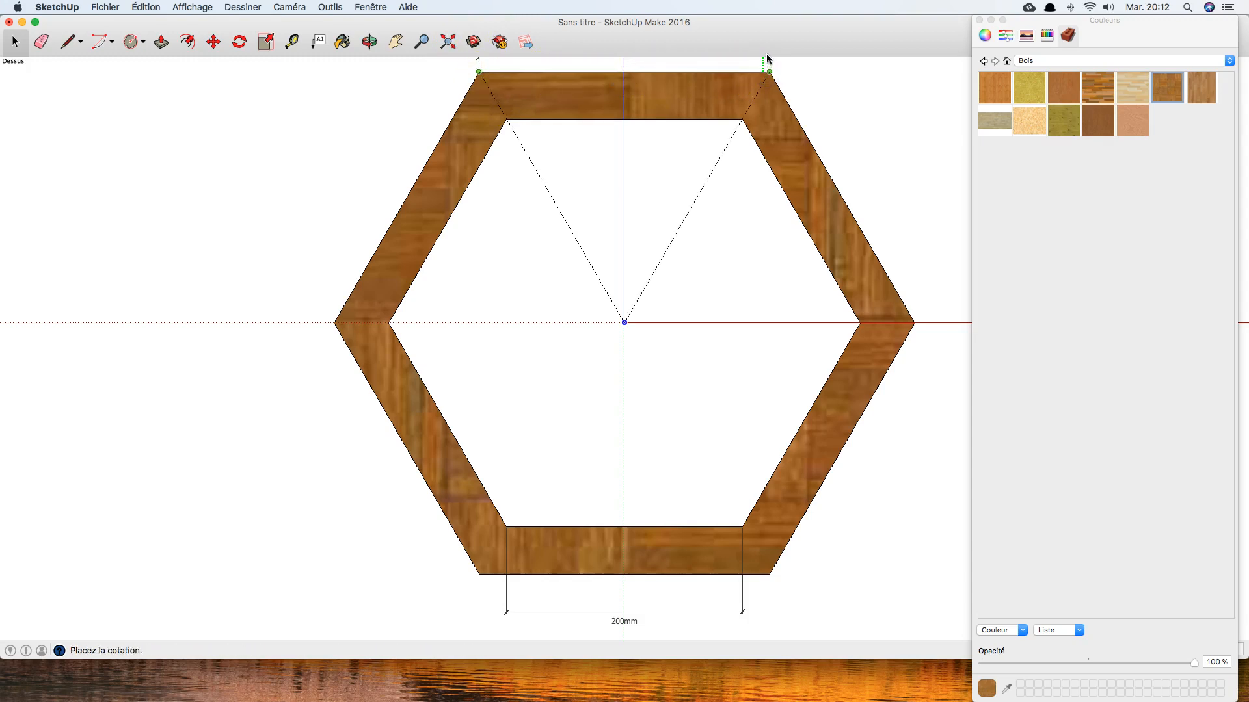
pyautogui.click(768, 55)
pyautogui.click(449, 43)
pyautogui.click(669, 63)
pyautogui.click(444, 43)
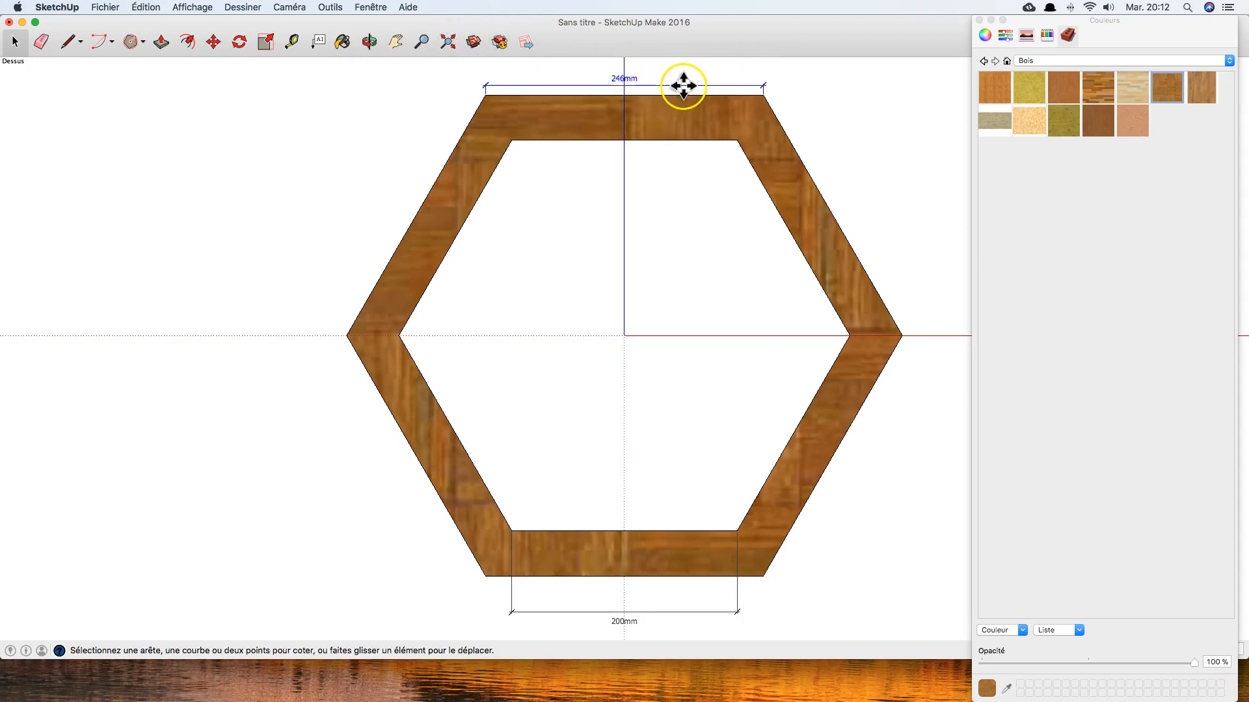
pyautogui.moveTo(682, 83); pyautogui.dragTo(682, 74)
pyautogui.click(448, 43)
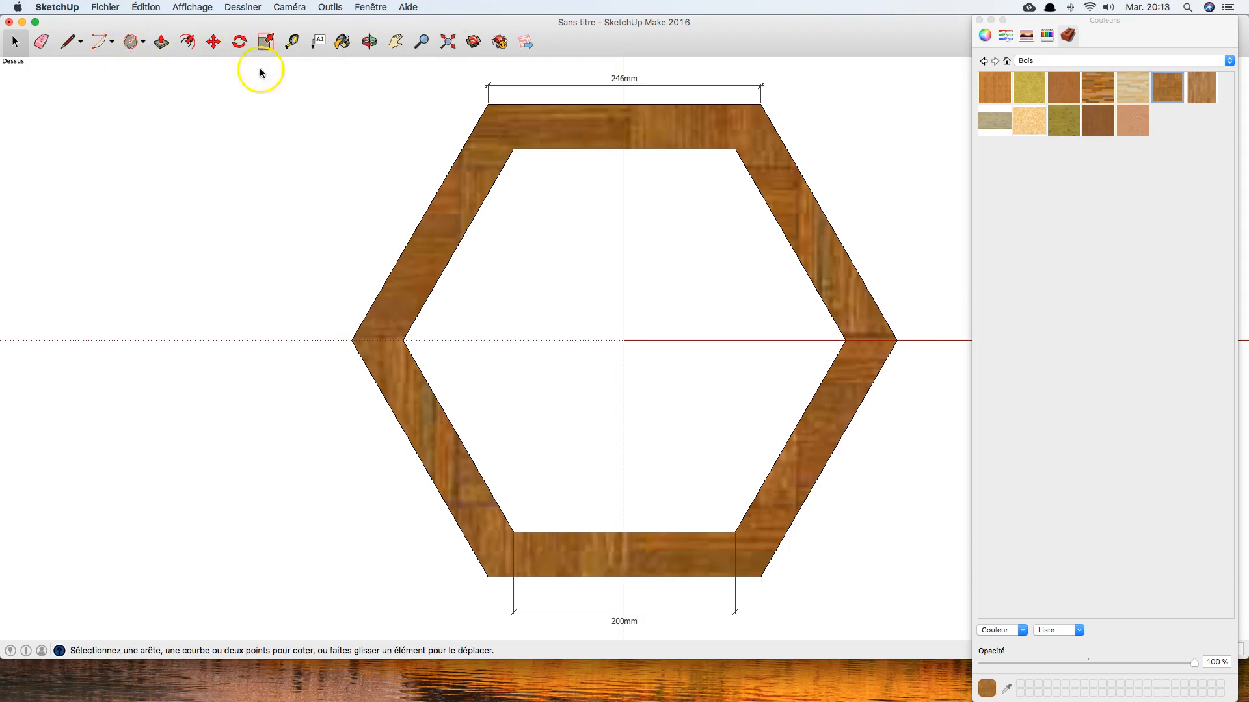
# Dimension the horizontal distance between the outer and inner left corners, placing it above the left corner outside the frame
pyautogui.click(352, 341)
pyautogui.click(404, 340)
pyautogui.click(408, 203)
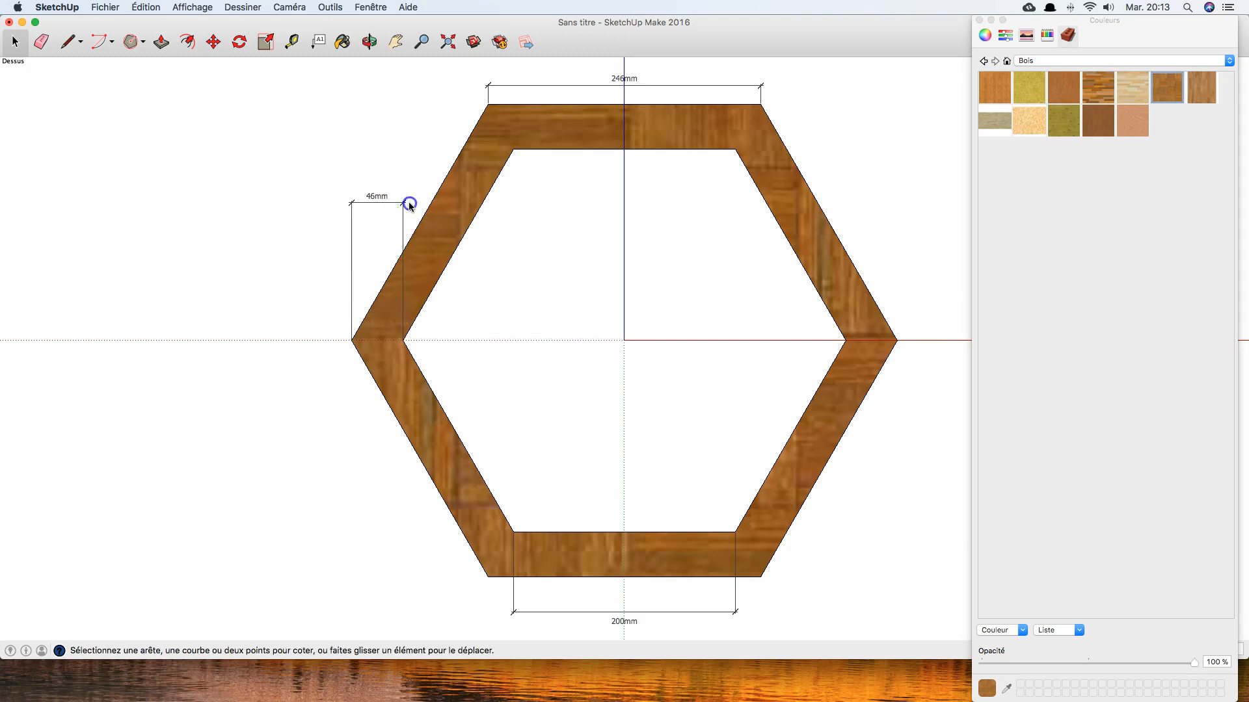
# Try to dimension the ring's width between the midpoints of its upper-right outer and inner edges, and undo that dimension
pyautogui.click(828, 223)
pyautogui.click(790, 244)
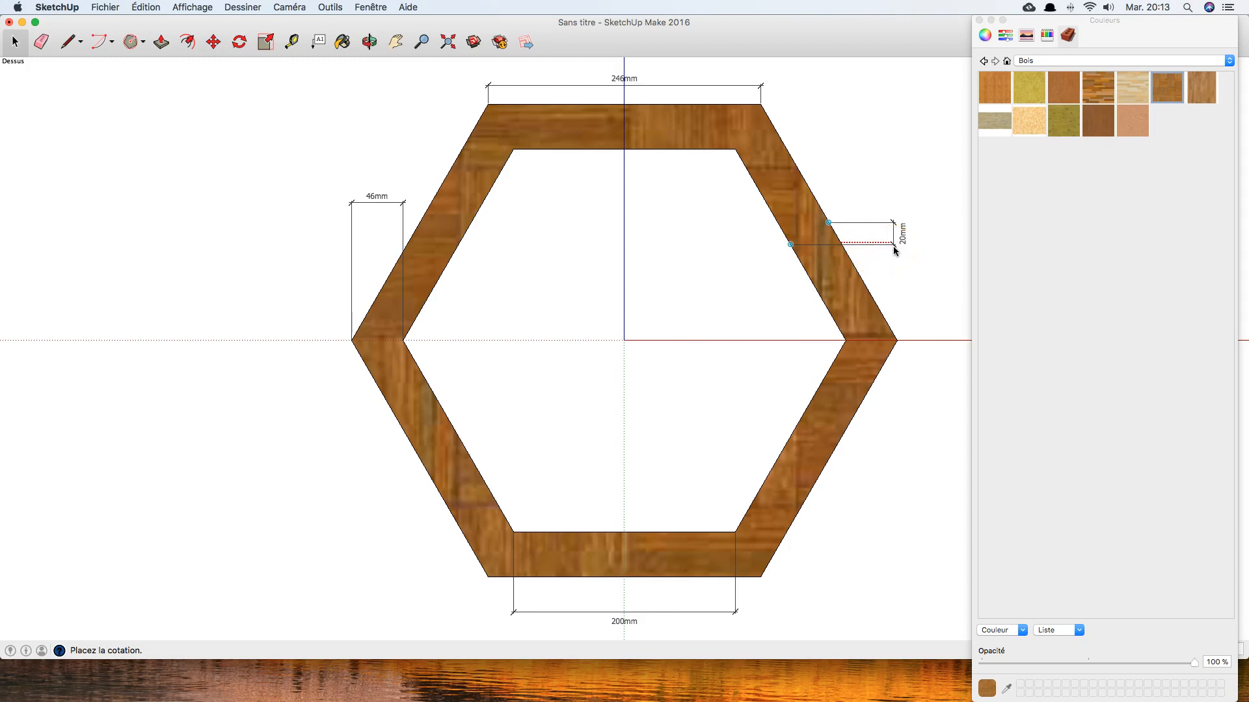
pyautogui.click(895, 248)
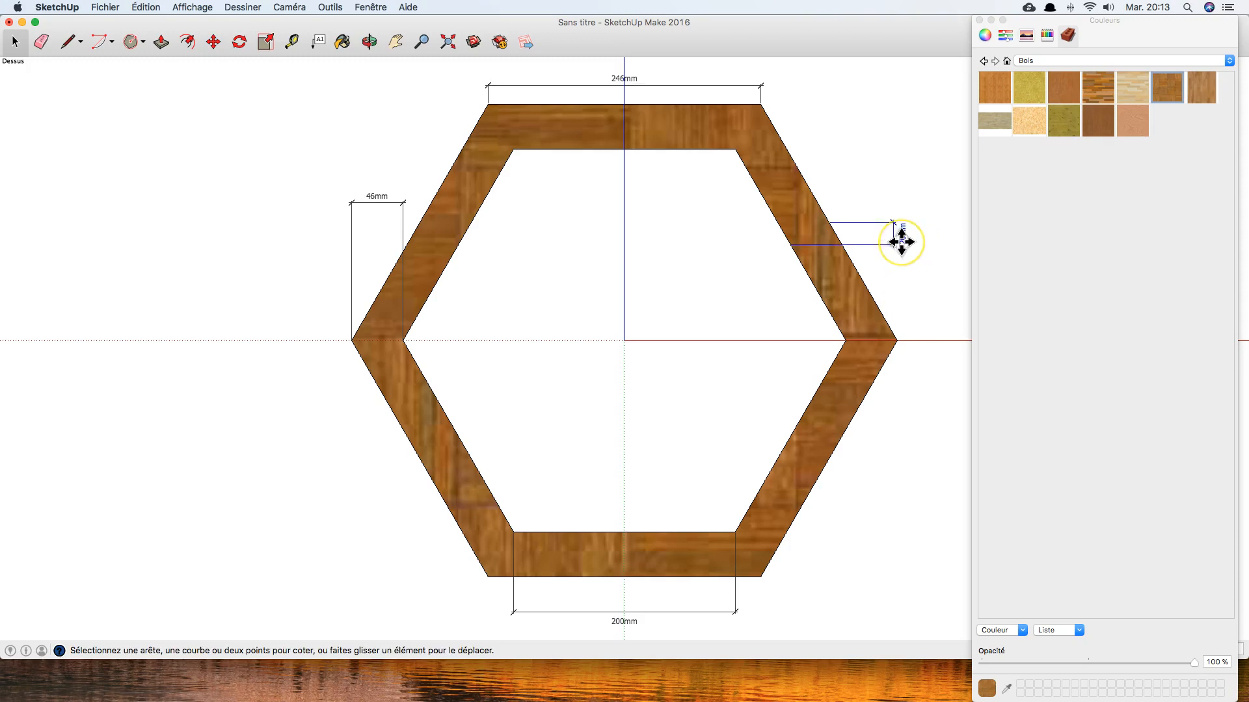
pyautogui.press('super+z')
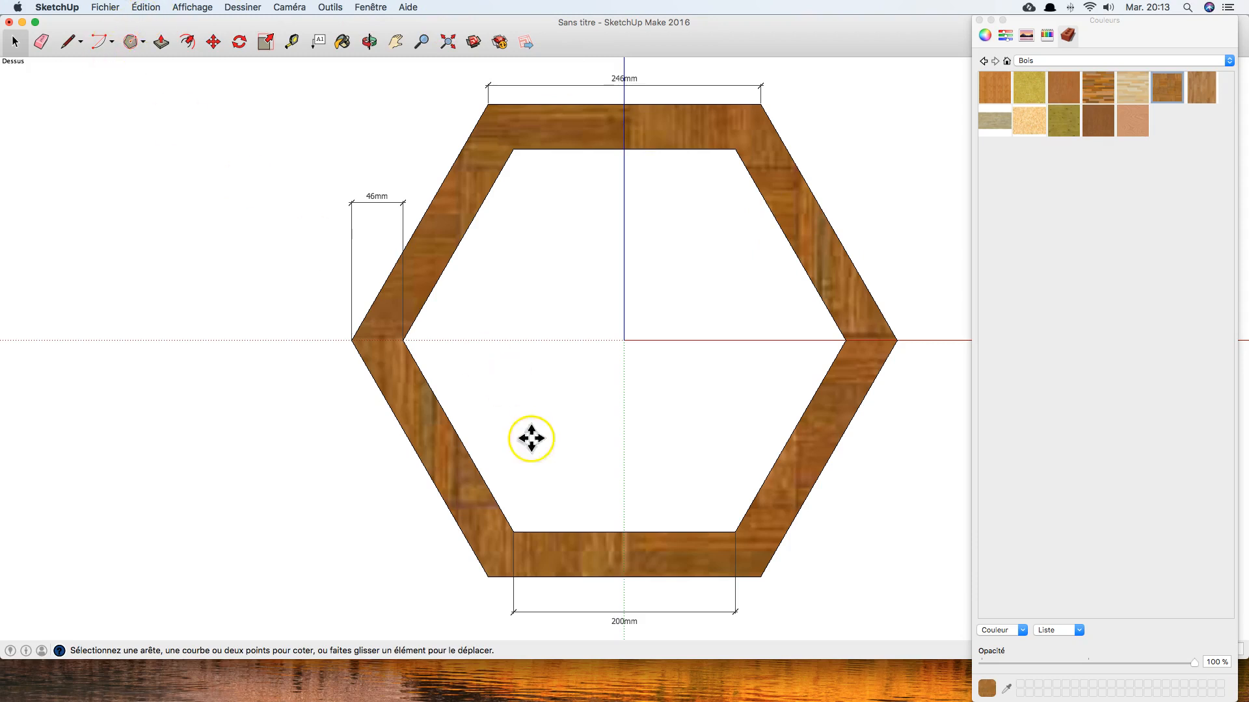
# Draw mitre lines joining the outer and inner corners at all six corners of the hexagonal frame
pyautogui.click(71, 44)
pyautogui.click(488, 104)
pyautogui.click(514, 149)
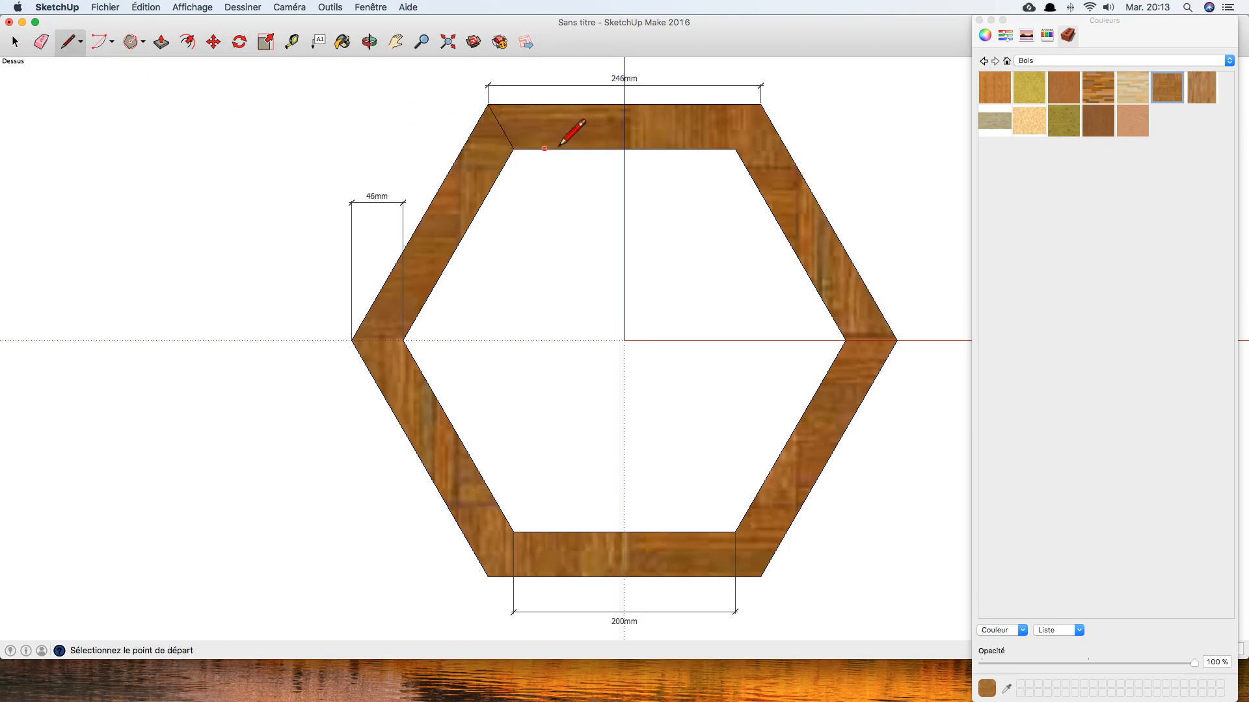
pyautogui.click(760, 104)
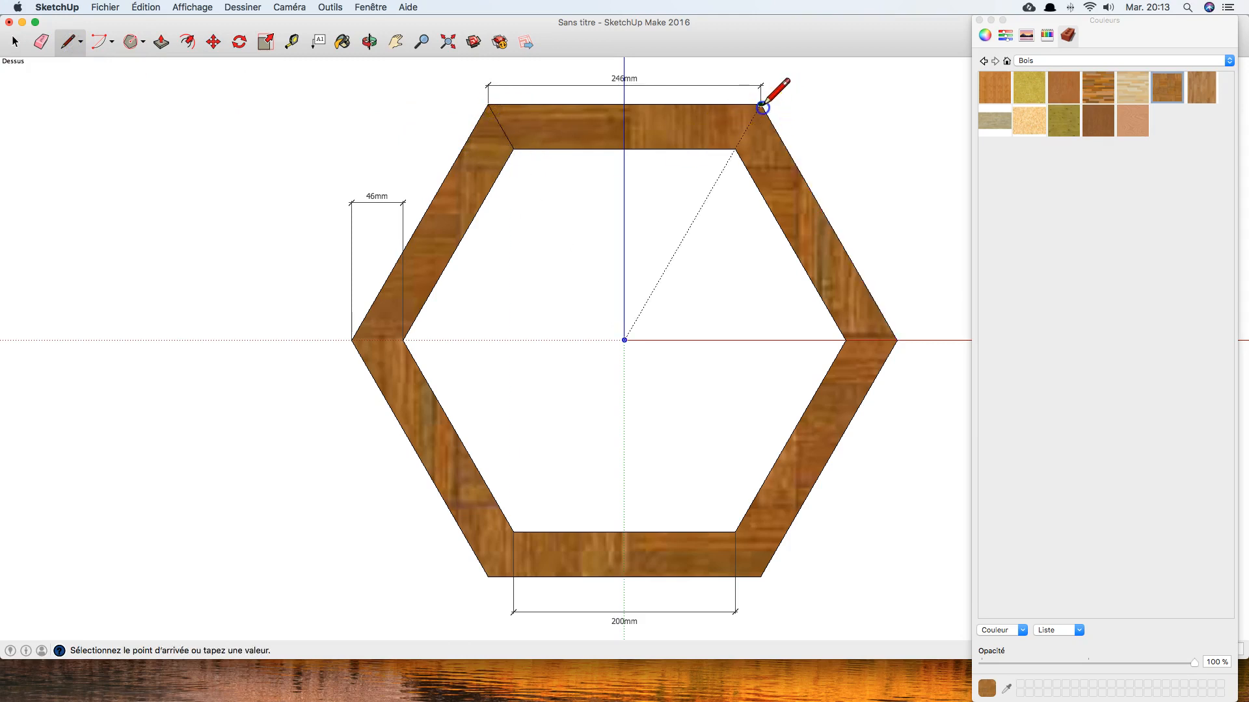
pyautogui.click(736, 148)
pyautogui.click(897, 340)
pyautogui.click(845, 339)
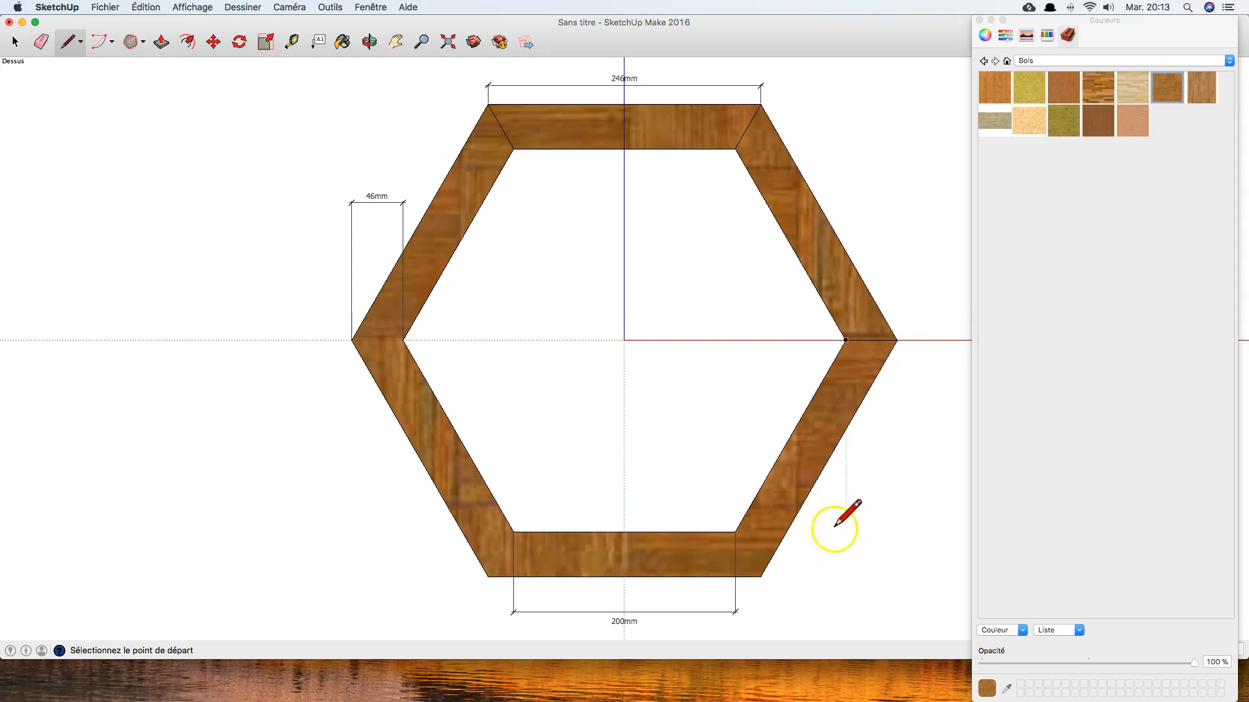
pyautogui.click(760, 576)
pyautogui.click(736, 532)
pyautogui.click(488, 576)
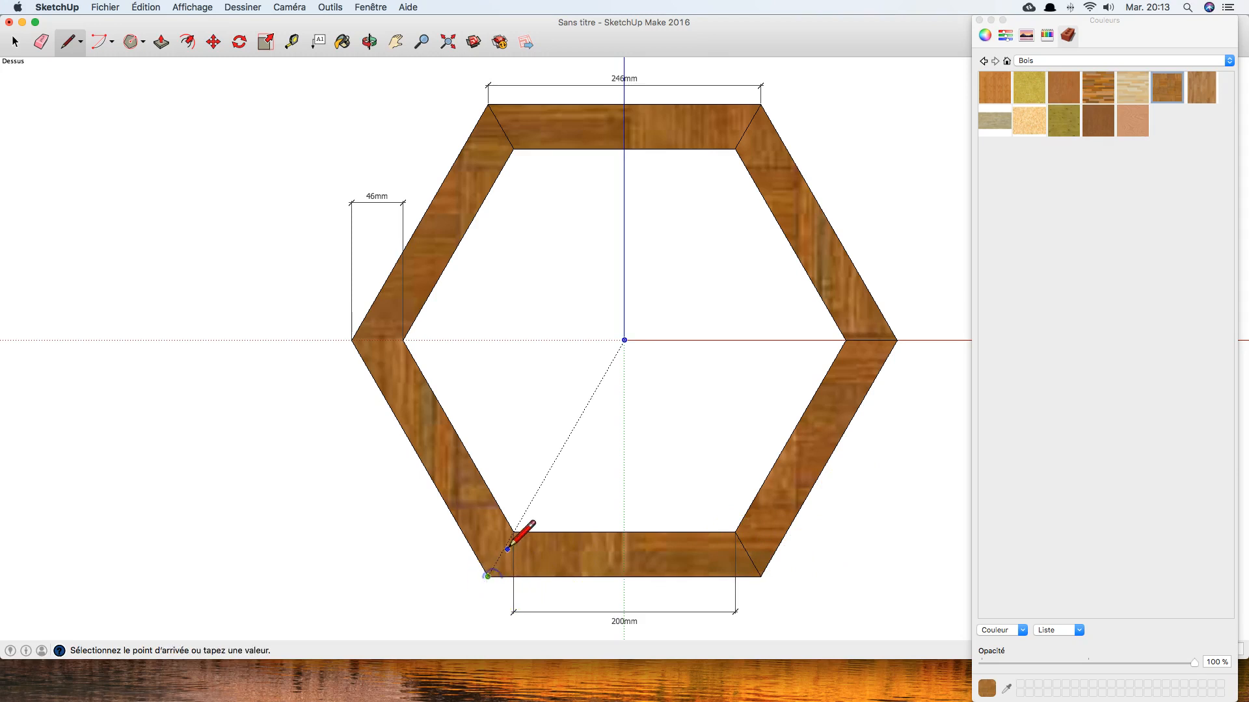
pyautogui.click(514, 532)
pyautogui.click(351, 340)
pyautogui.click(404, 339)
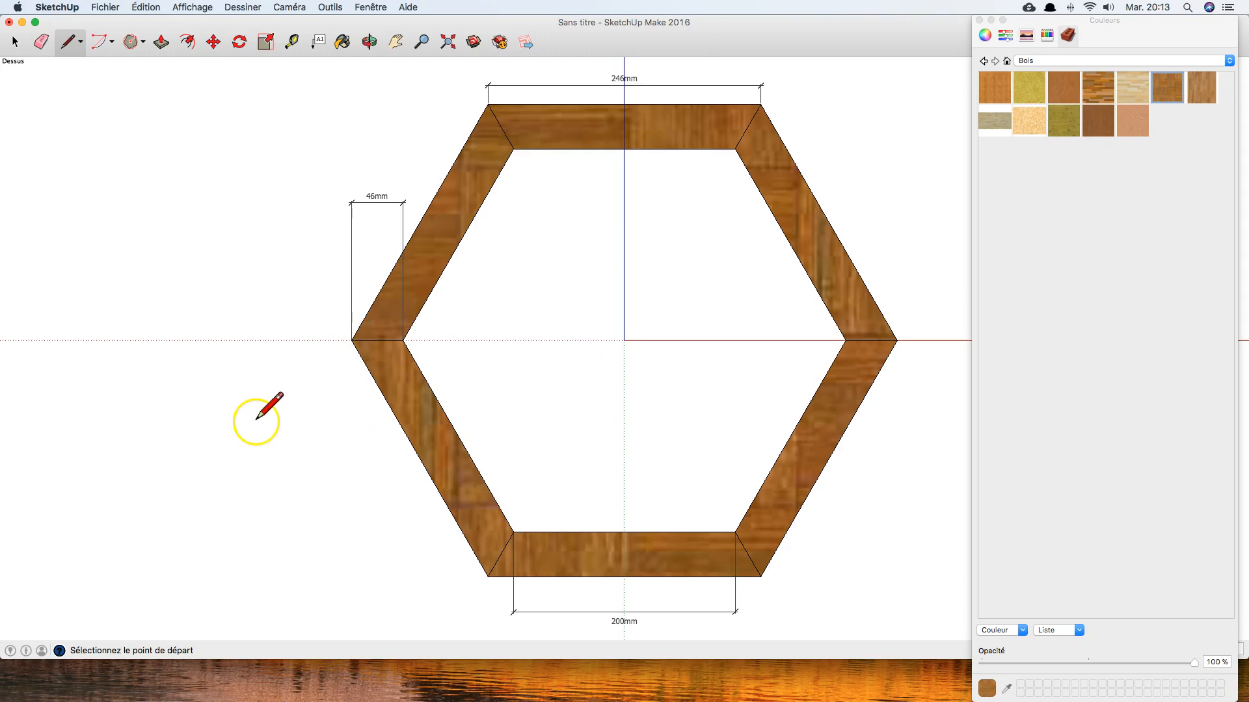
# Export the view as a 2D PNG image named "Pourtour de la ruche" in the Téléchargements folder
pyautogui.click(107, 7)
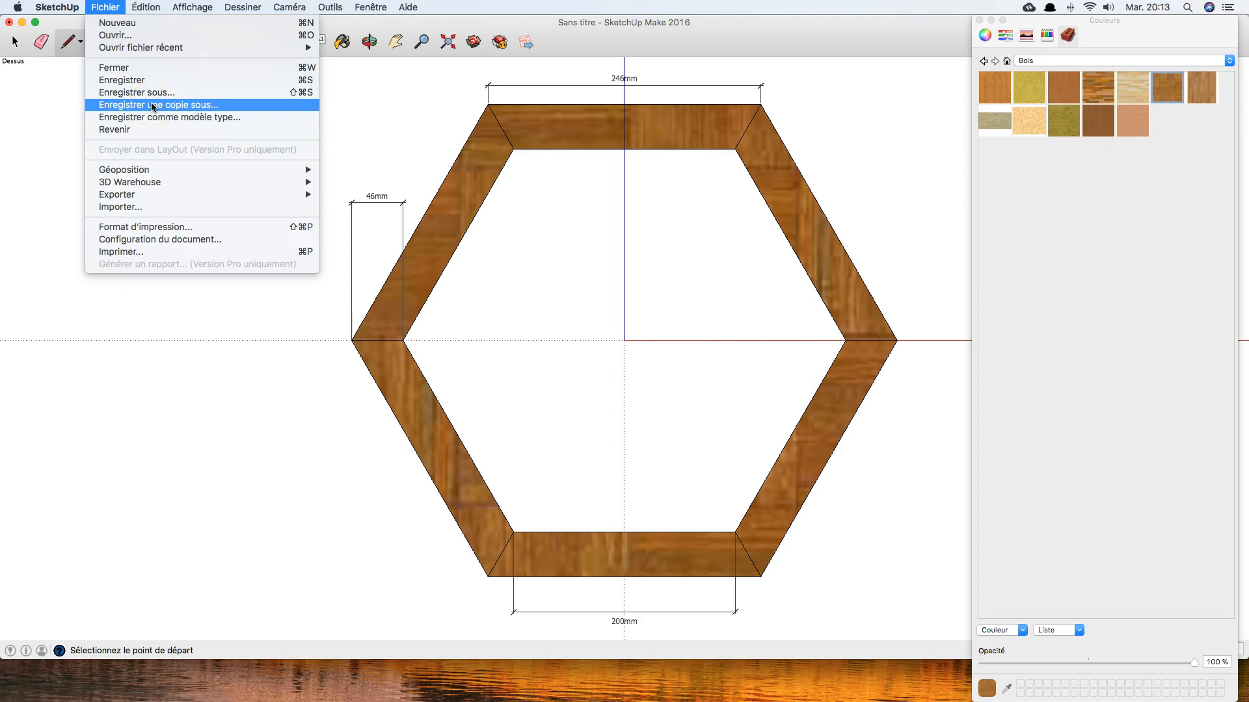
pyautogui.click(158, 196)
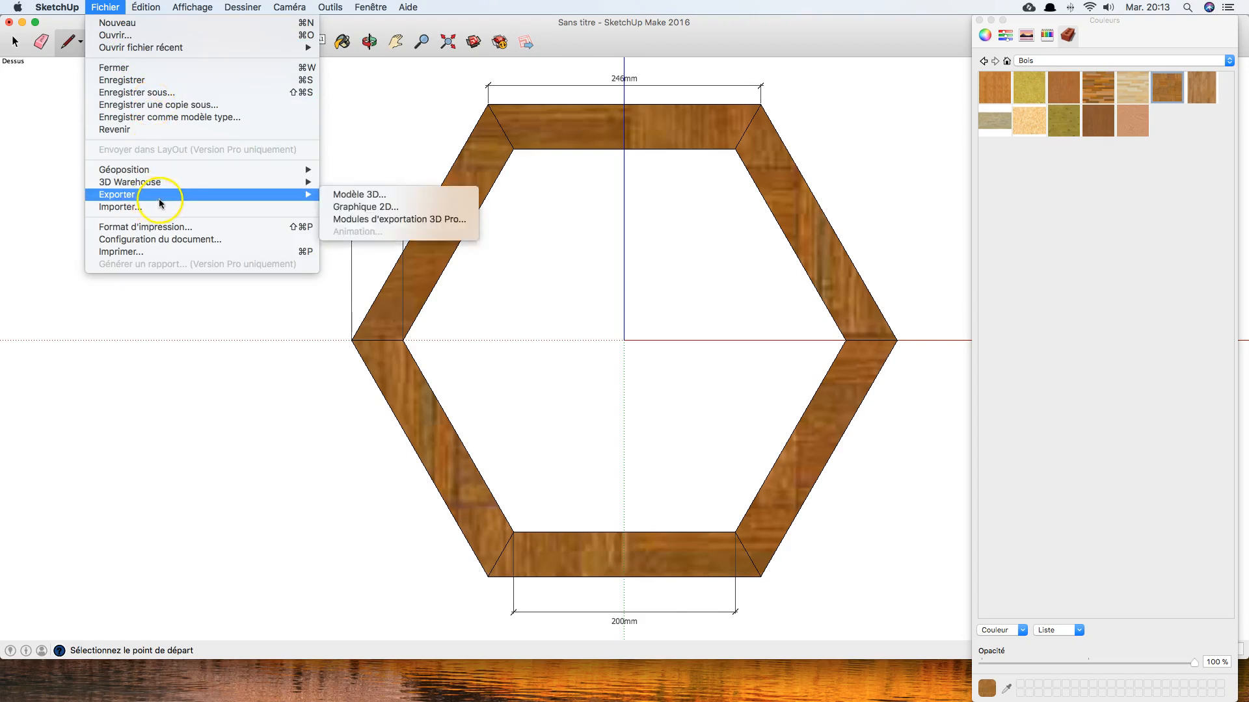
pyautogui.click(367, 207)
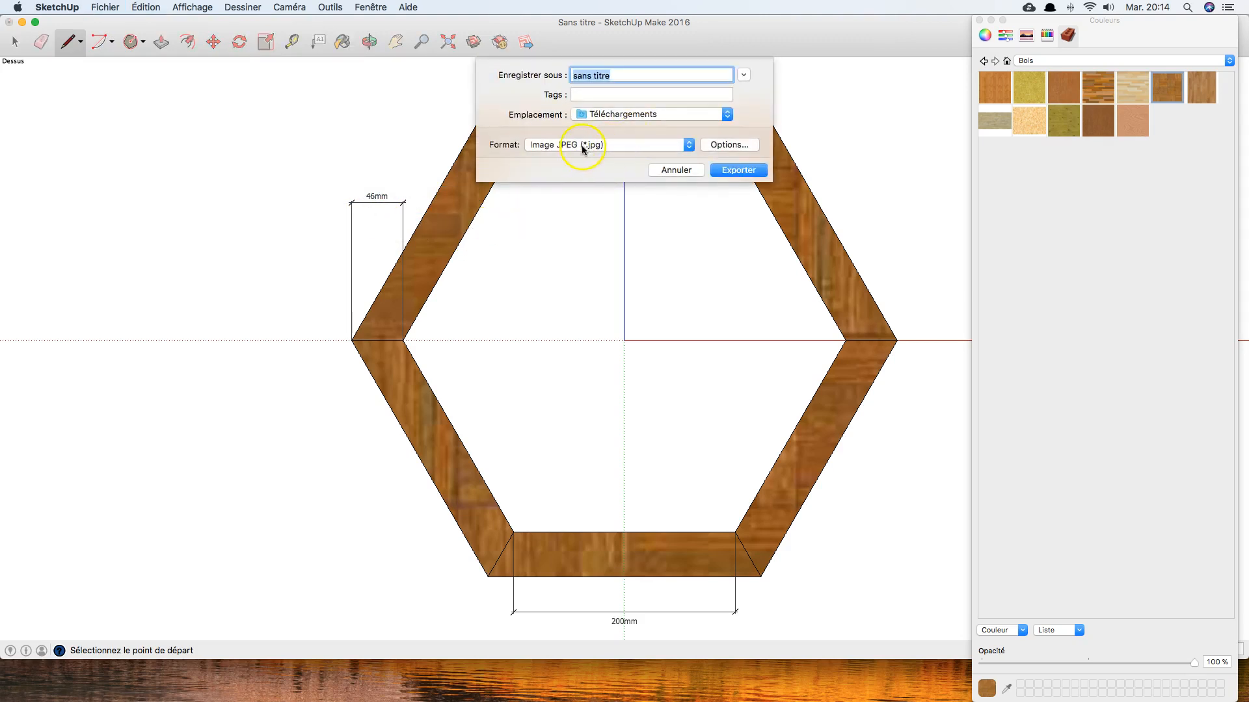
pyautogui.click(686, 146)
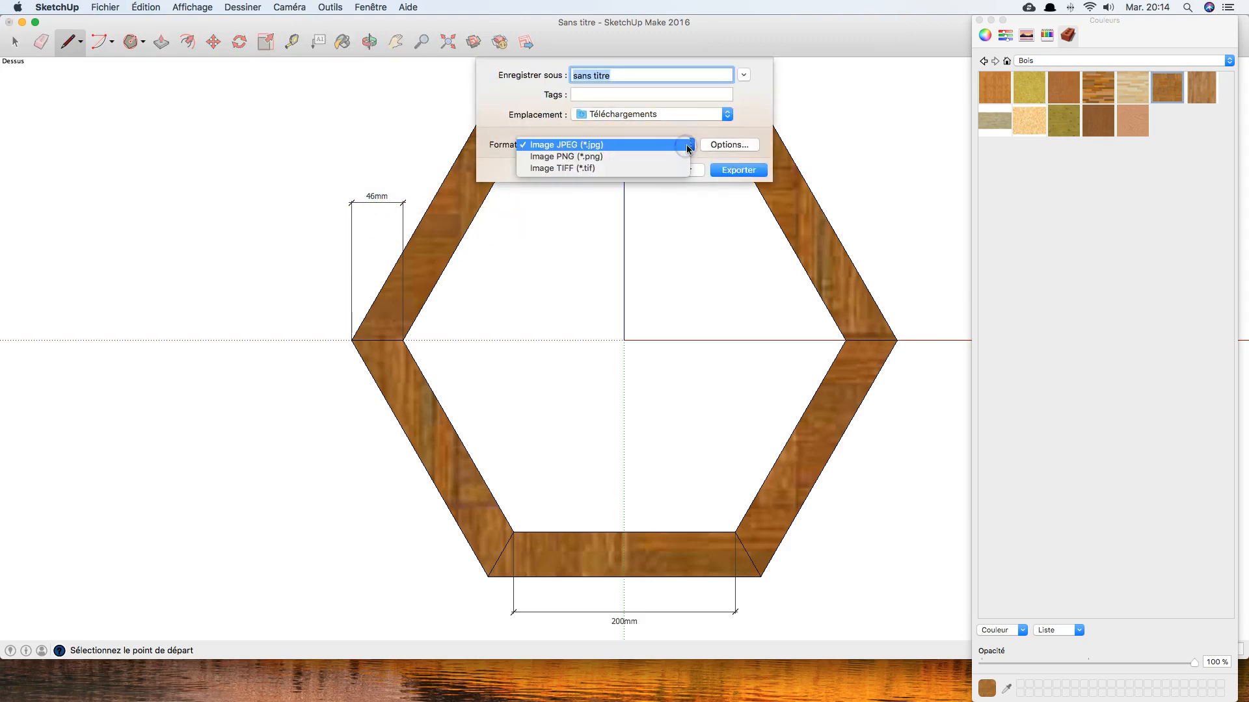
pyautogui.click(654, 157)
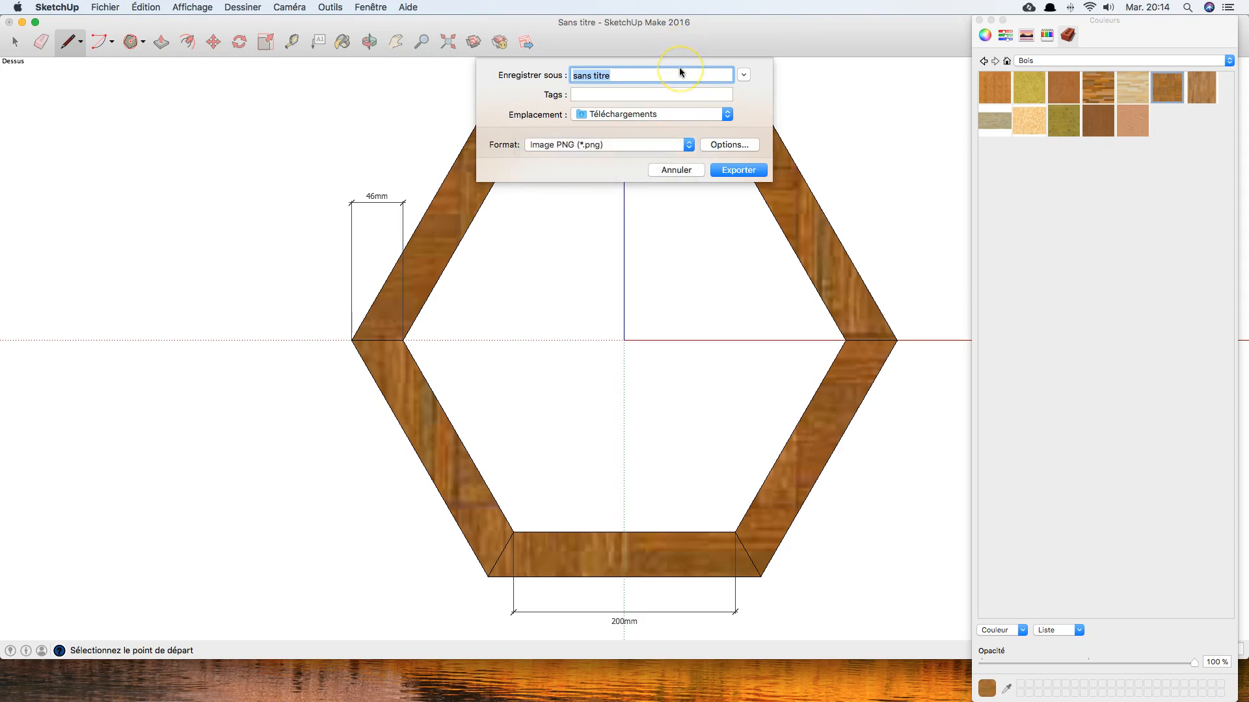
pyautogui.write('Pourtour de la ruche')
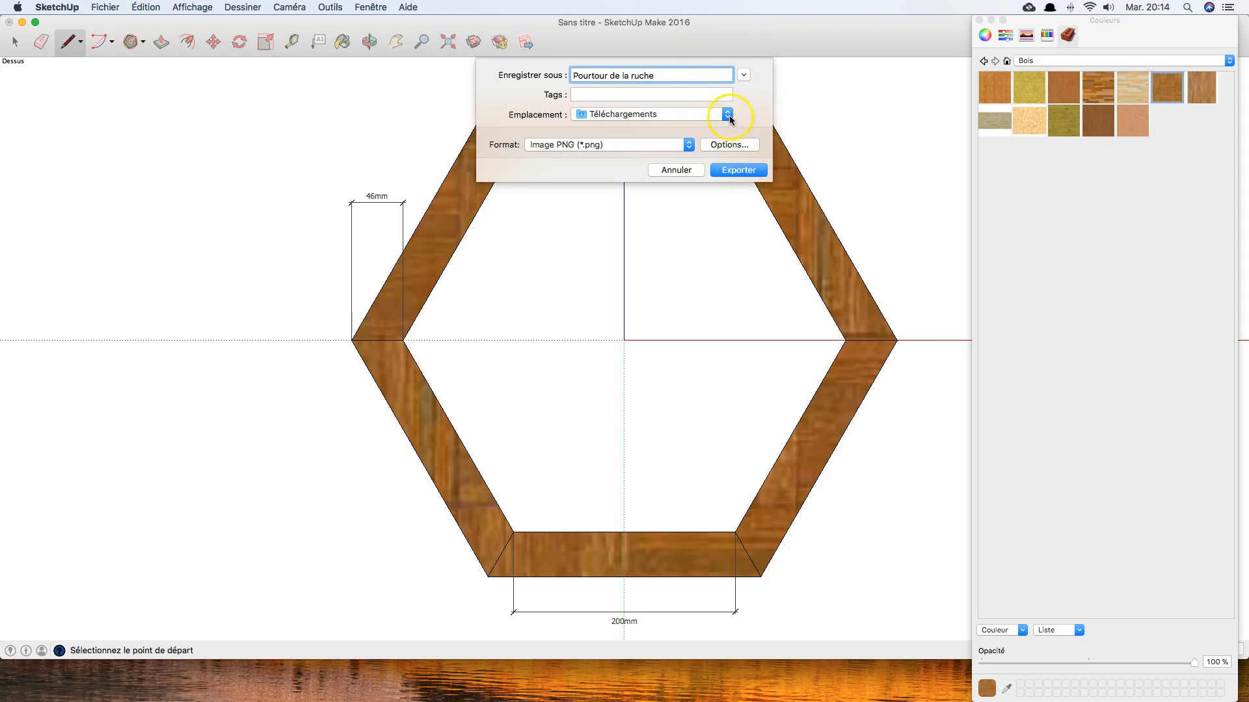
pyautogui.click(740, 170)
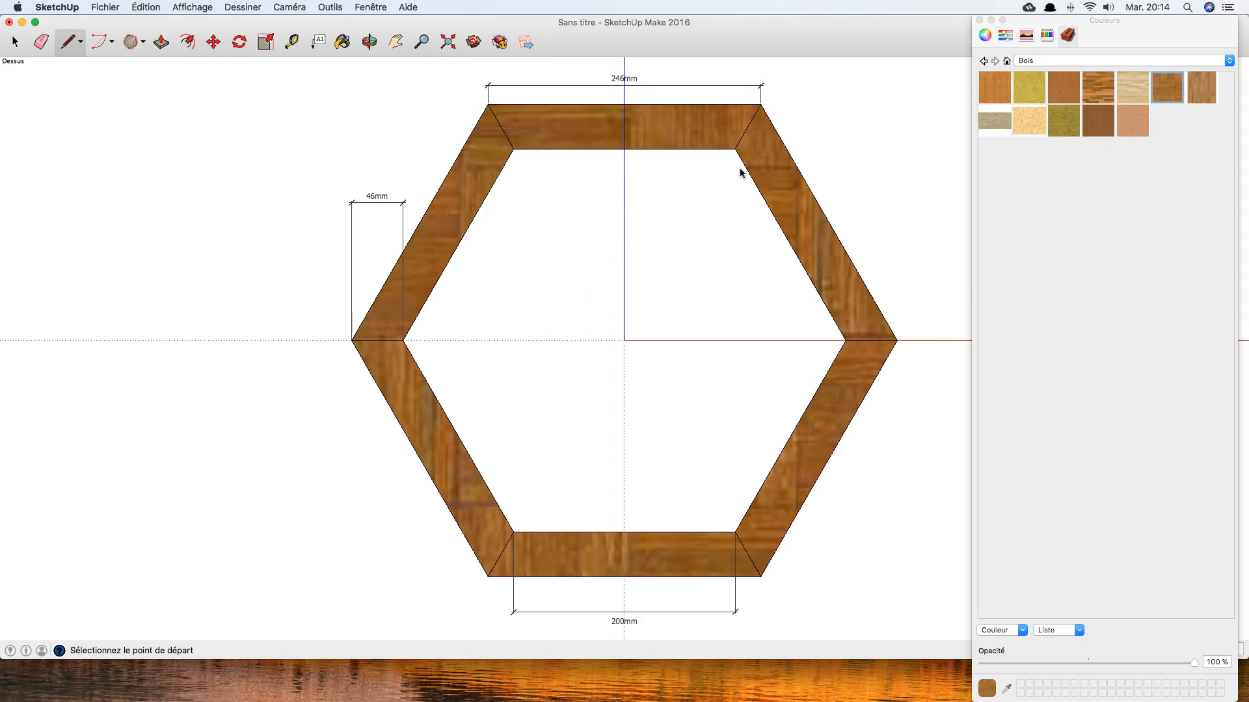
pyautogui.click(595, 220)
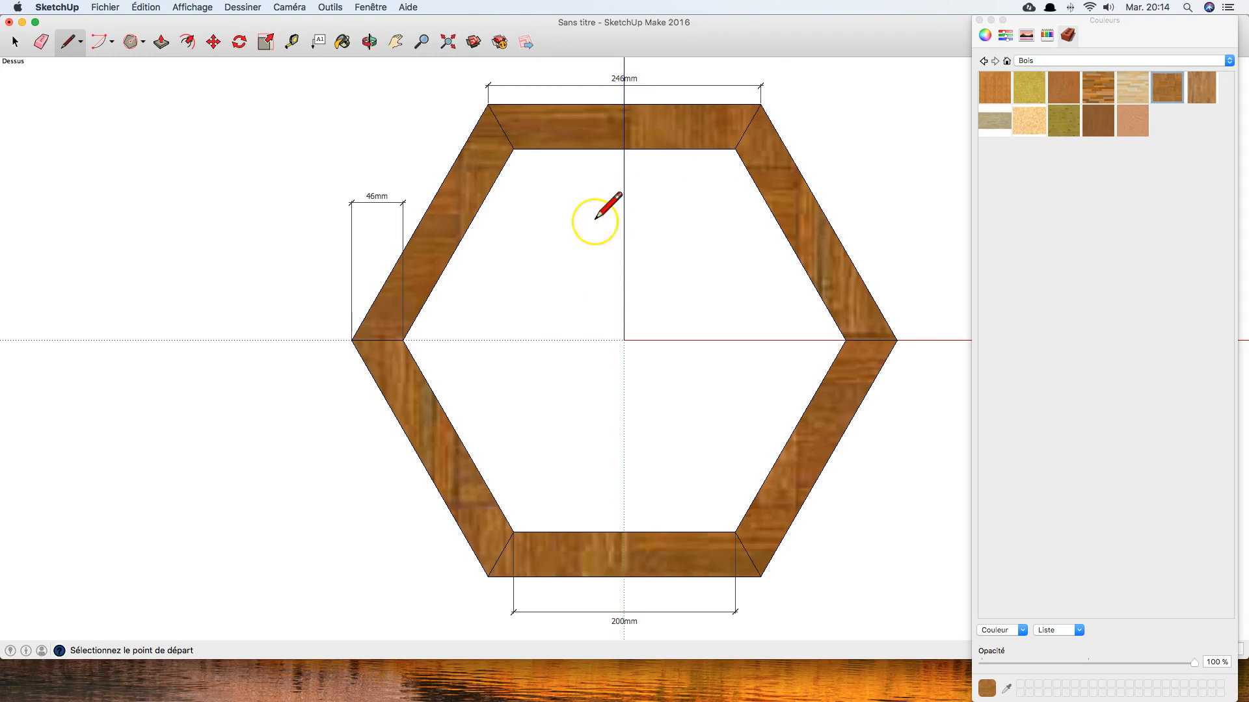